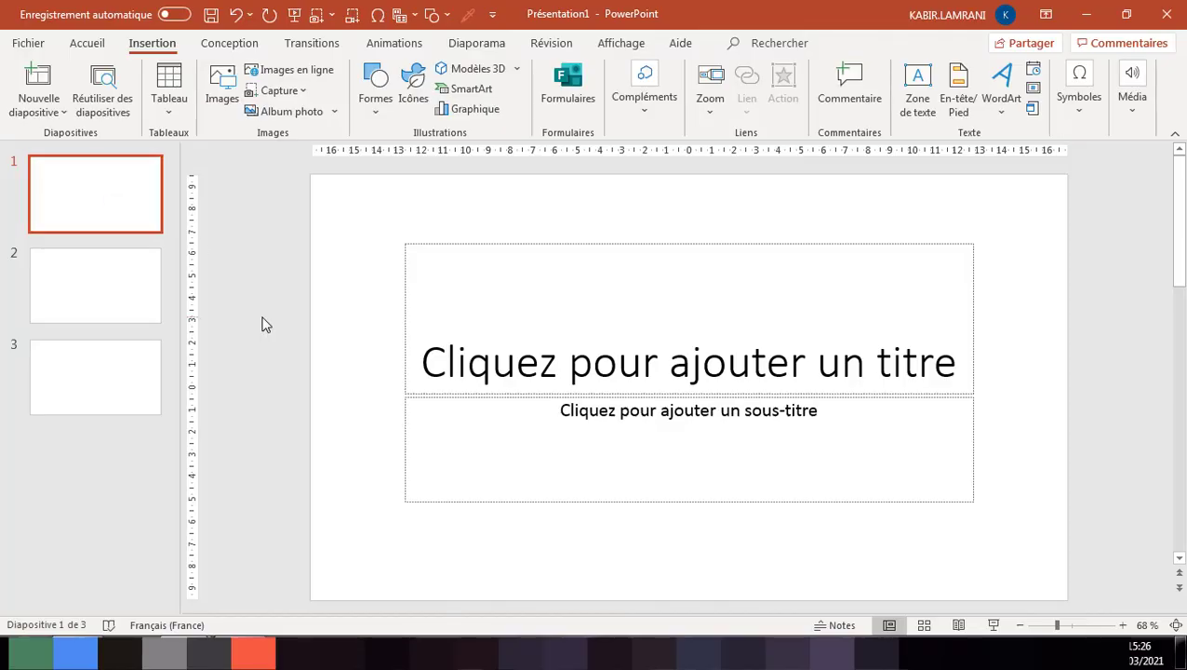
Step: Insert the red-edged open book picture from Téléchargements onto slide 1
click(314, 47)
click(163, 47)
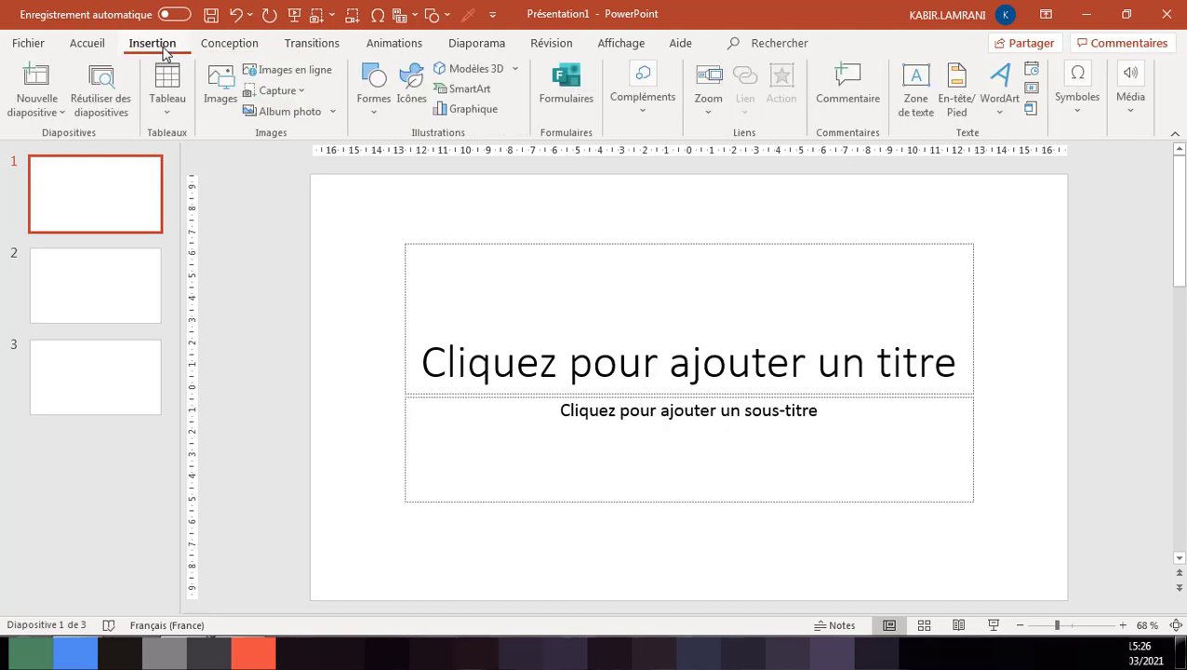
click(223, 86)
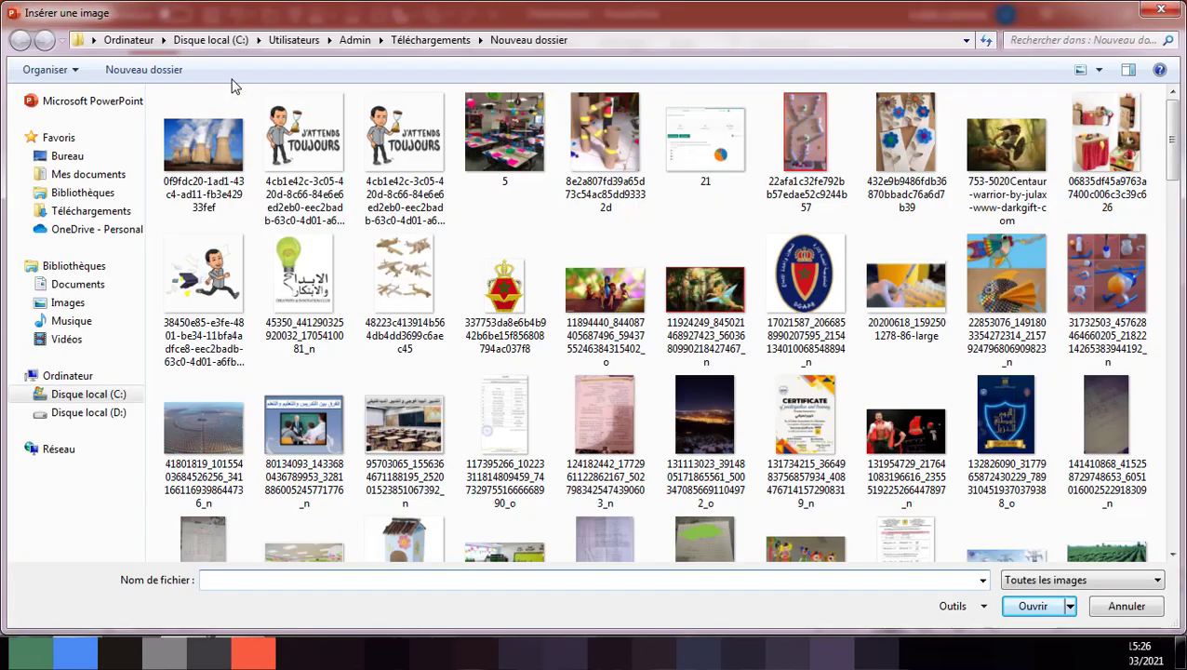
click(105, 212)
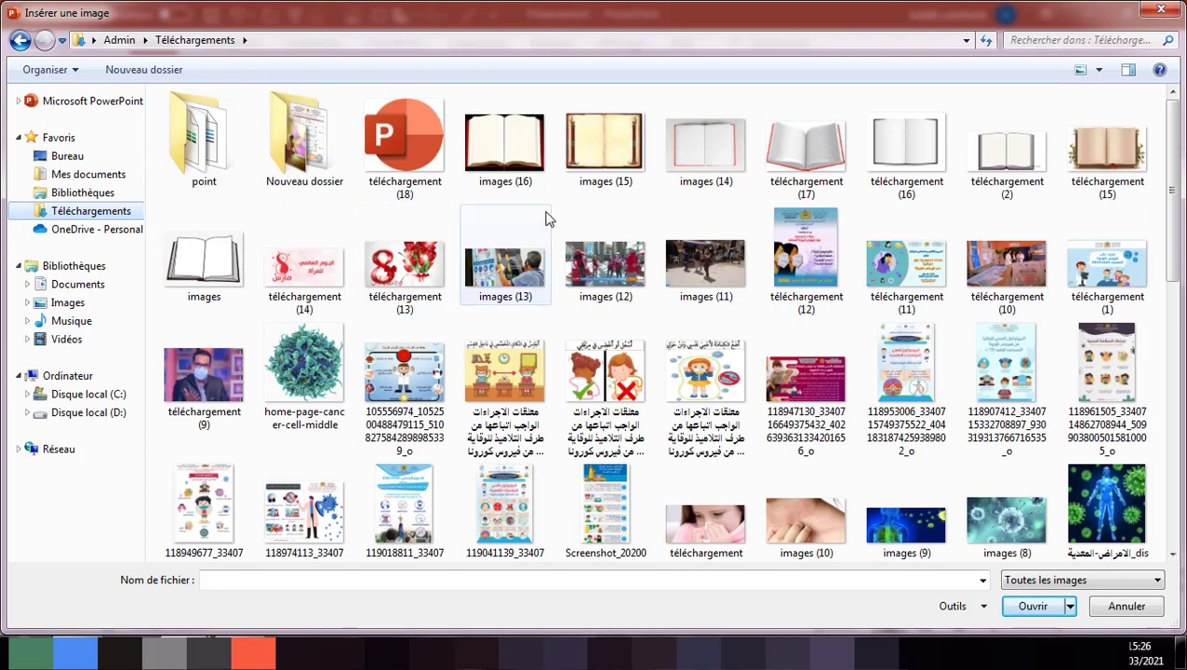
click(812, 158)
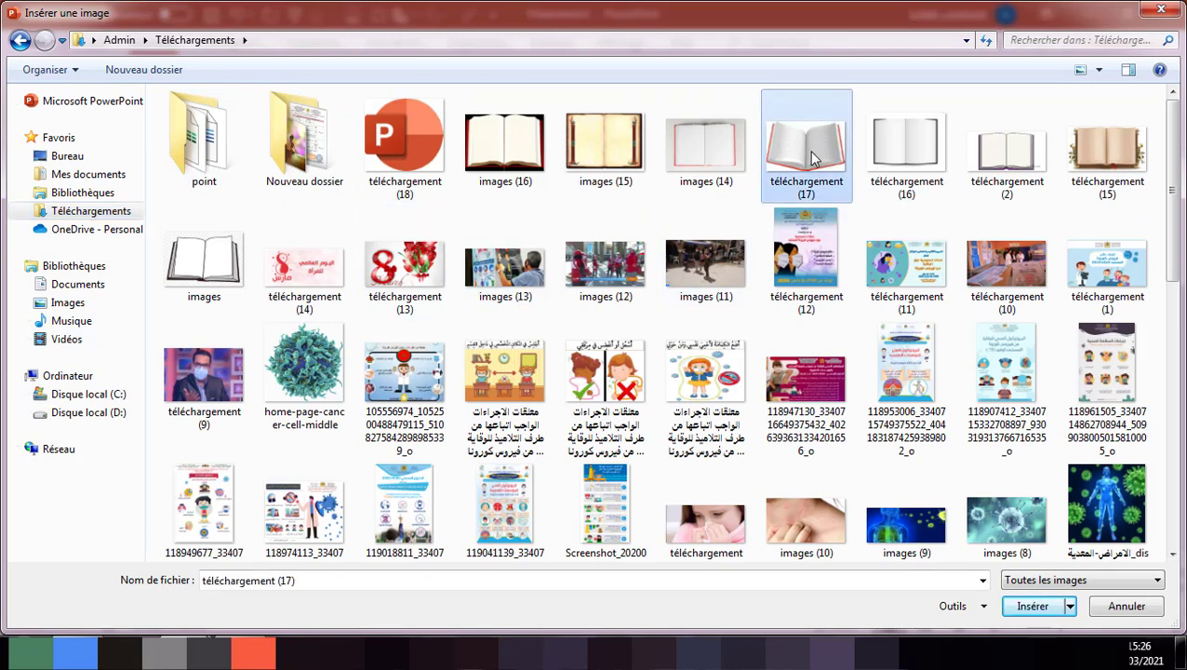
double_click(813, 158)
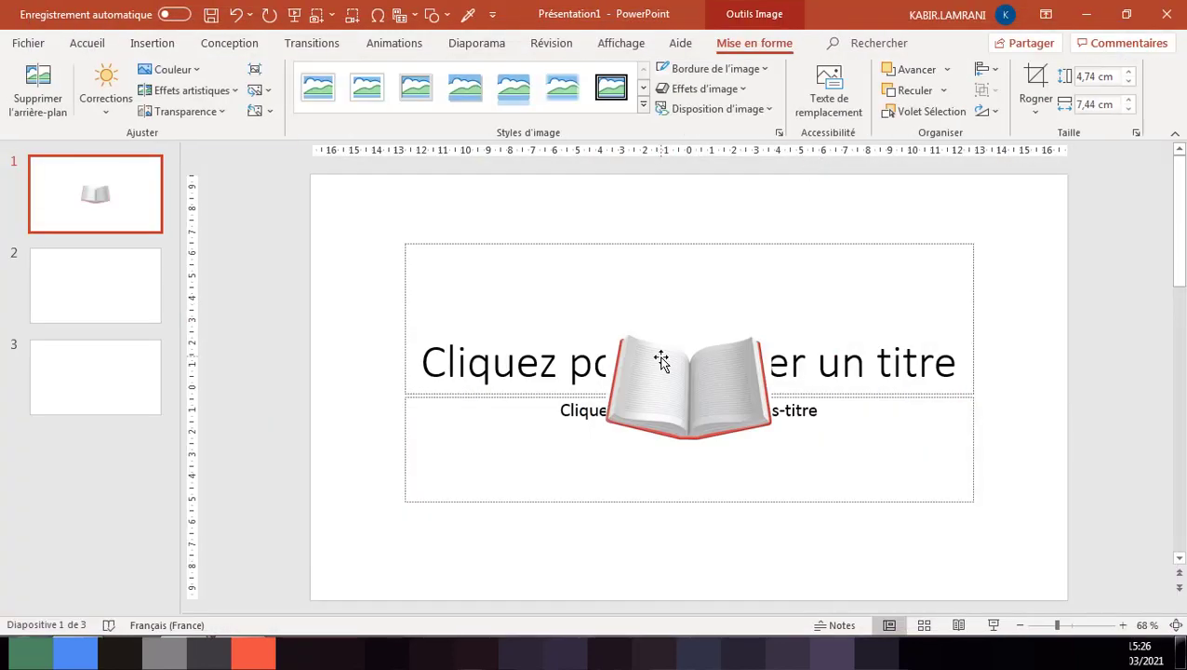
Step: Enlarge the book picture to 15,16 × 23,8 cm so it covers most of the slide
click(661, 361)
mouse_move(606, 337)
mouse_down()
mouse_move(435, 212)
mouse_move(407, 210)
mouse_up()
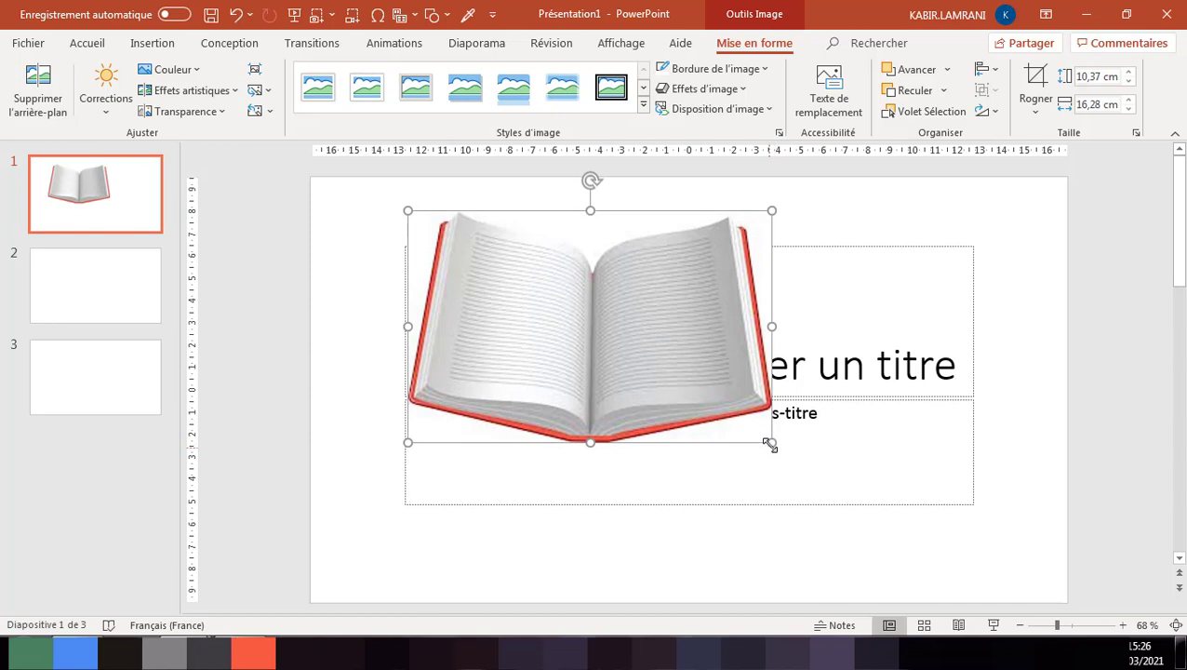
drag(771, 445, 940, 549)
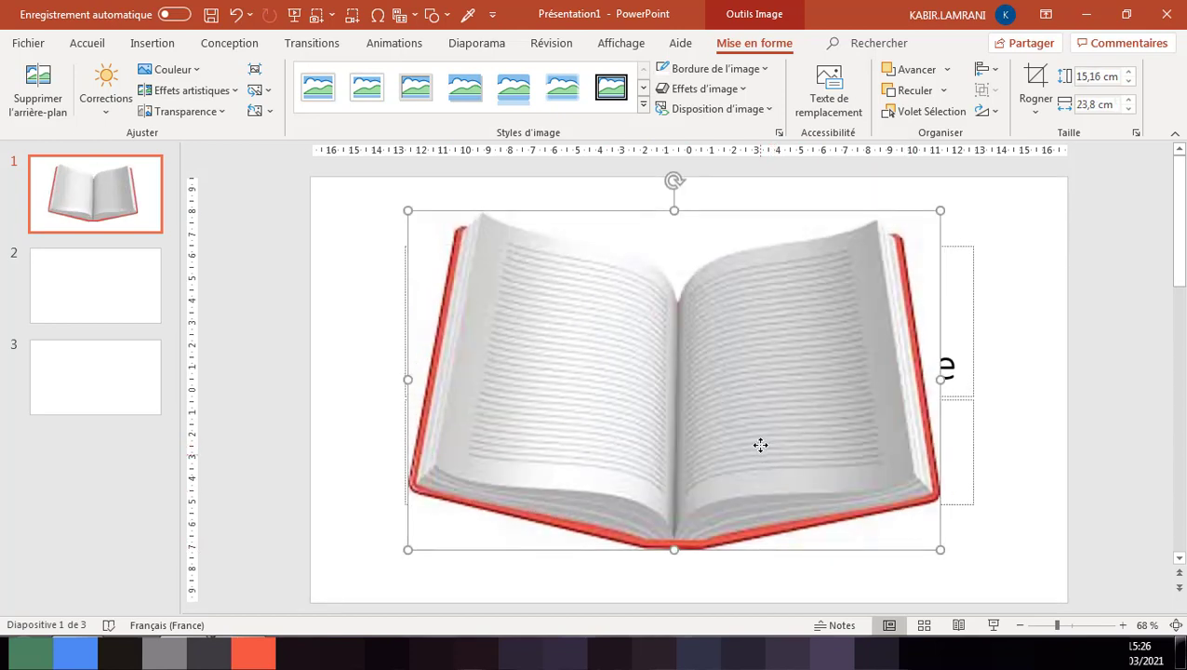
drag(760, 445, 760, 433)
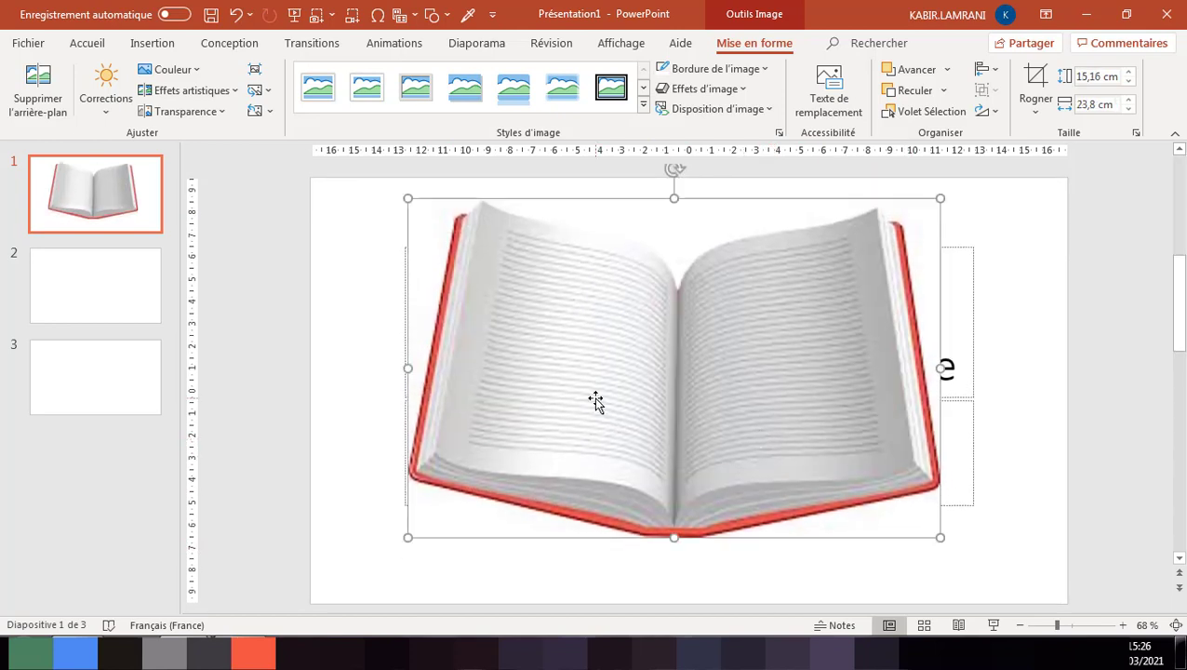
click(119, 218)
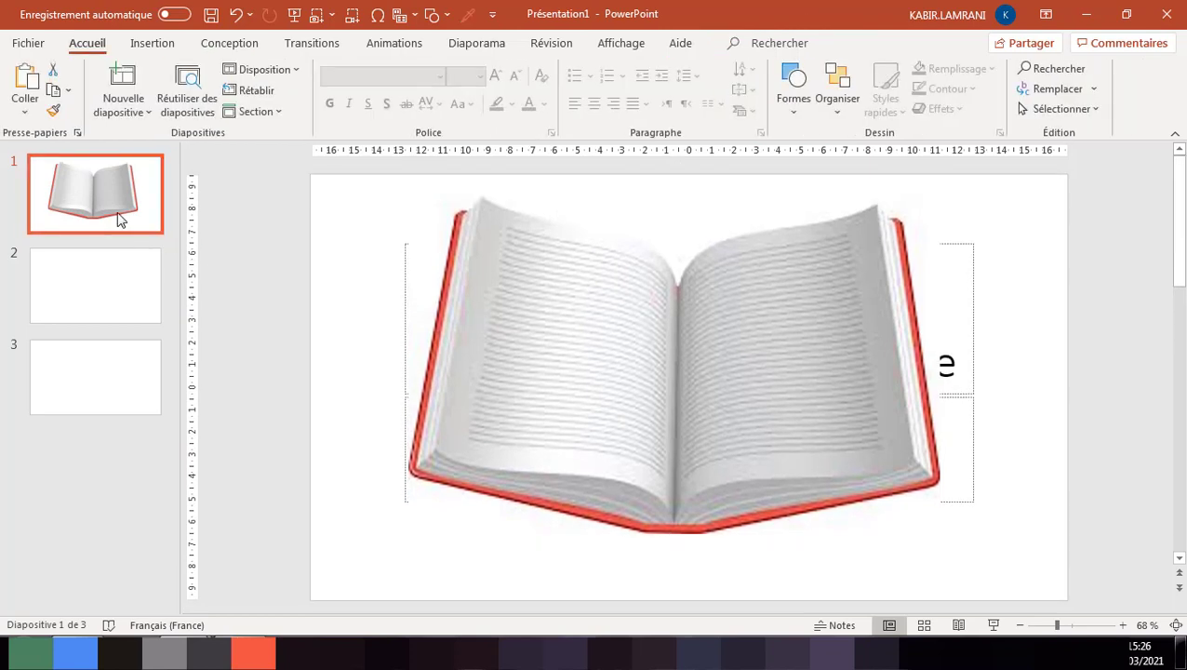
Step: Duplicate slide 1 three times with Ctrl+D, then reselect its book picture
key(ctrl+d)
key(ctrl+d)
key(ctrl+d)
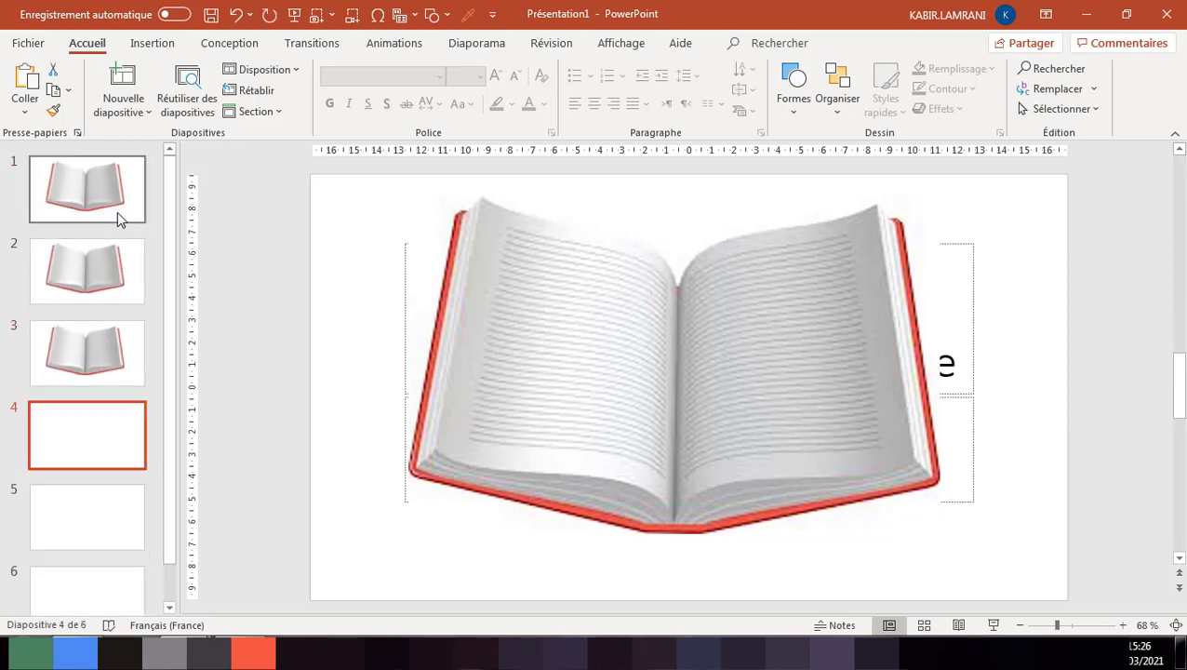
click(118, 220)
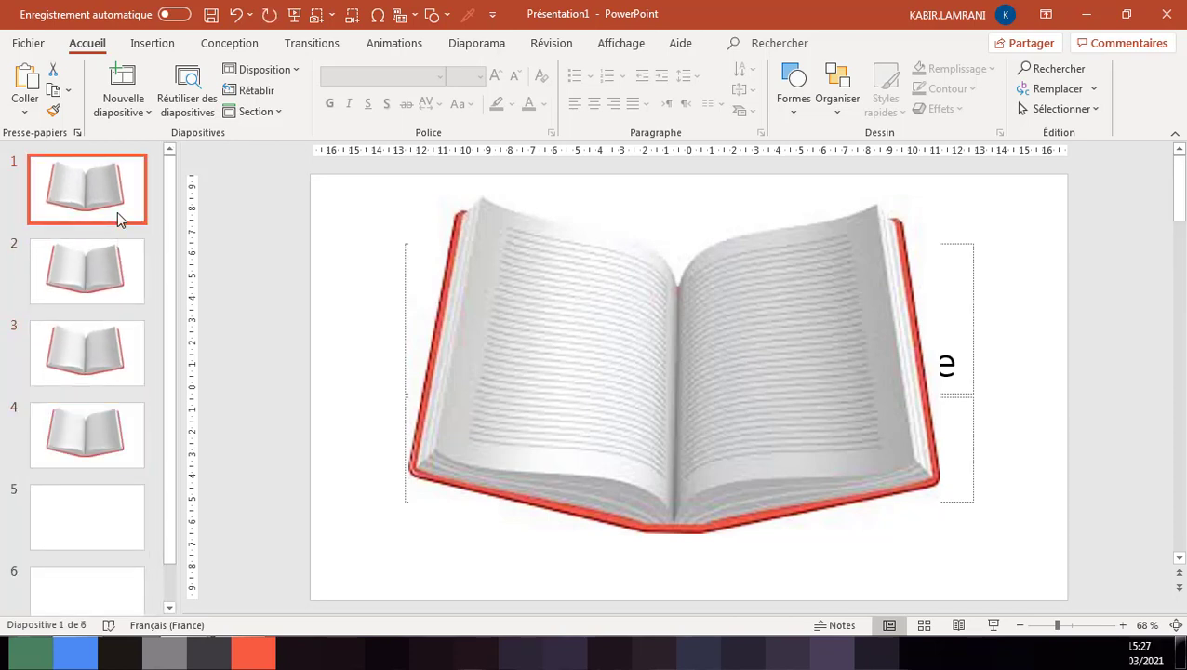
click(568, 351)
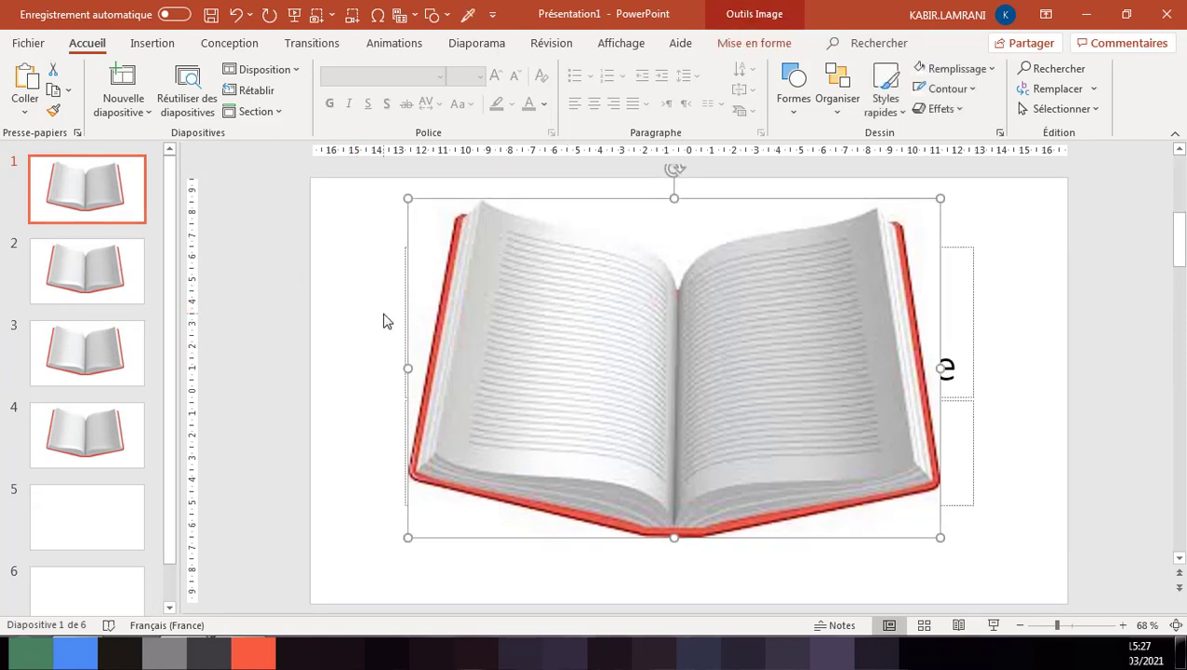
Step: Insert the Arabic doctor poster and the health-protocol poster onto slide 1
click(302, 48)
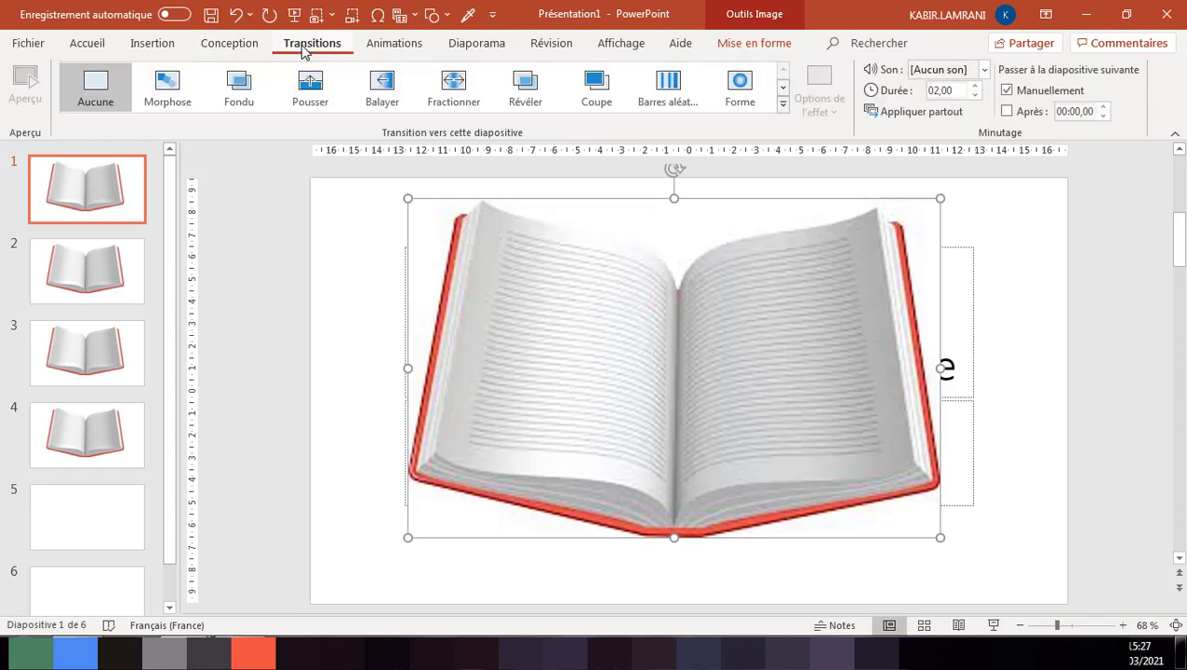
click(137, 47)
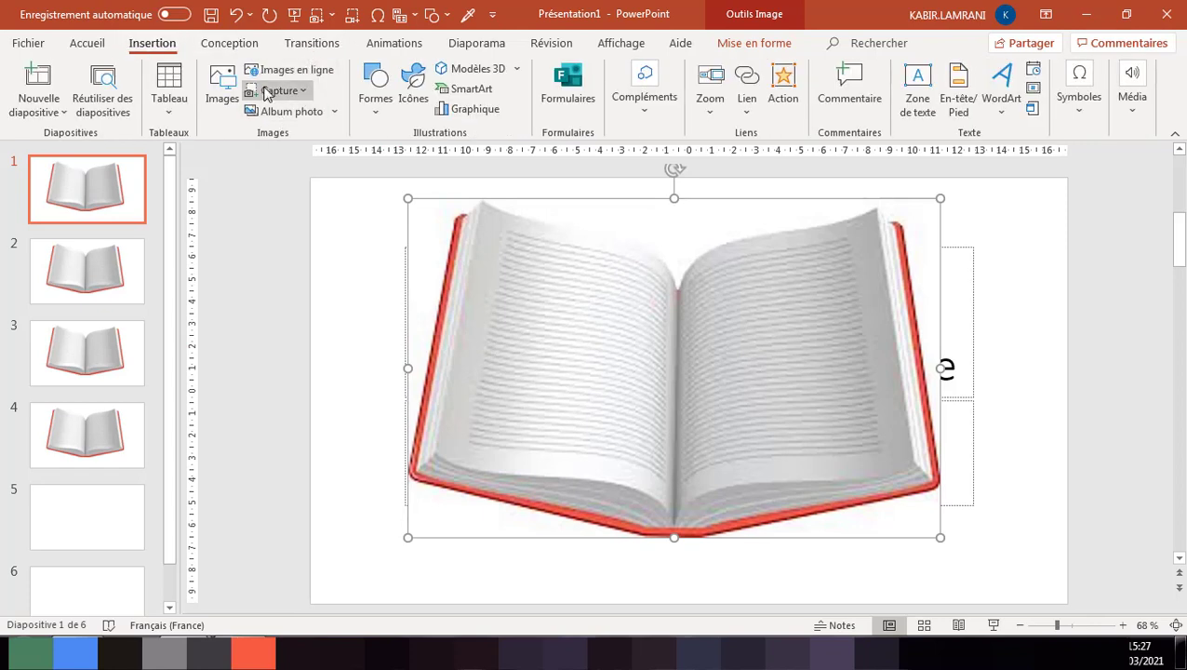
click(216, 79)
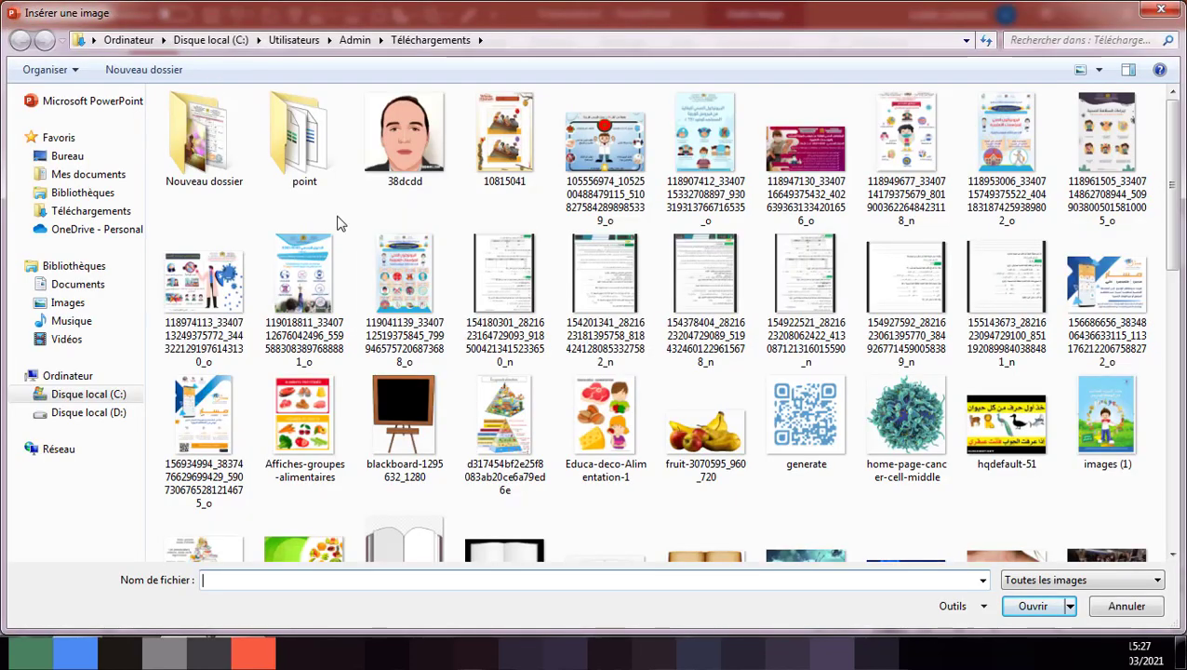
click(512, 144)
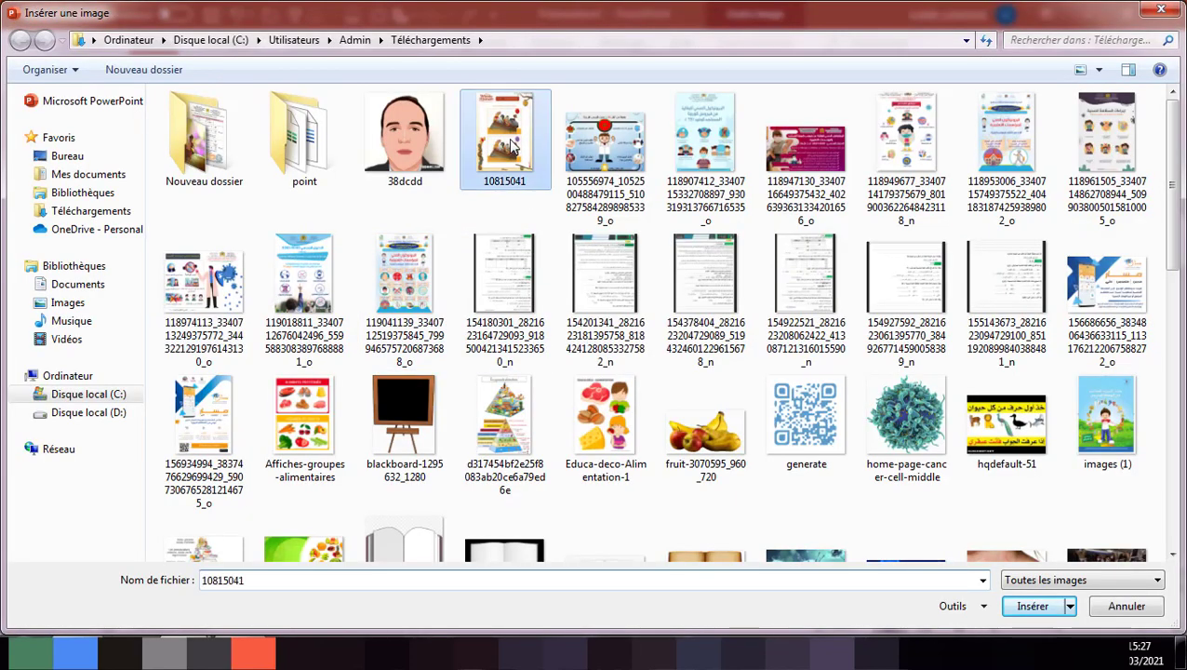
click(623, 153)
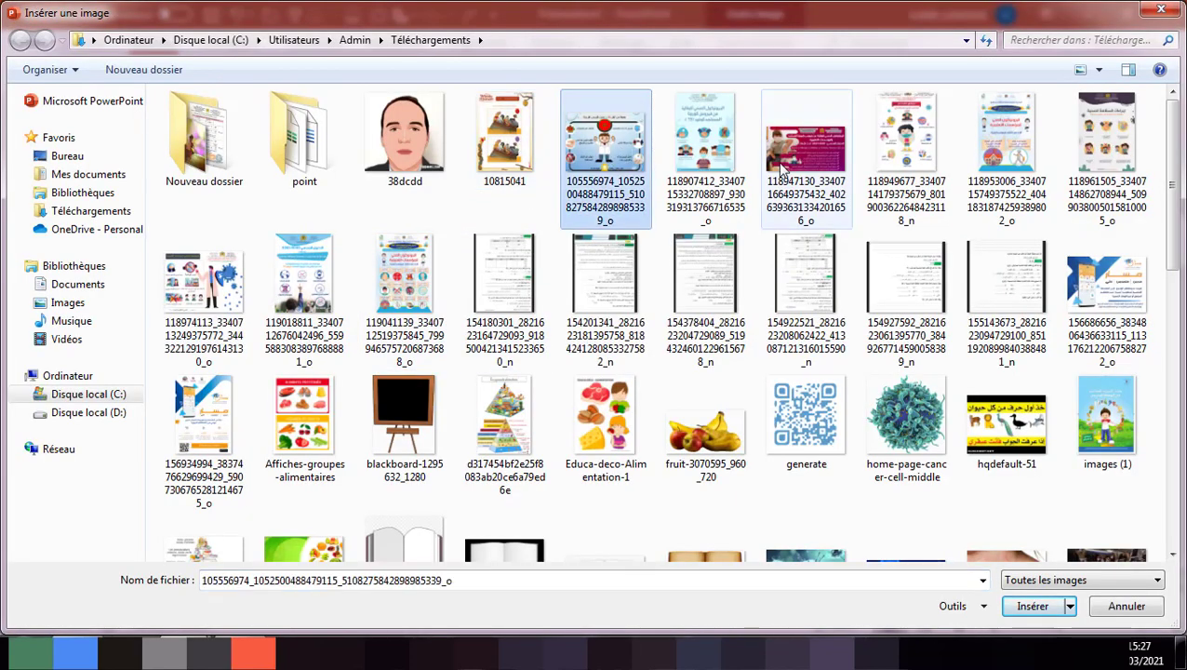
ctrl+click(715, 139)
key(Return)
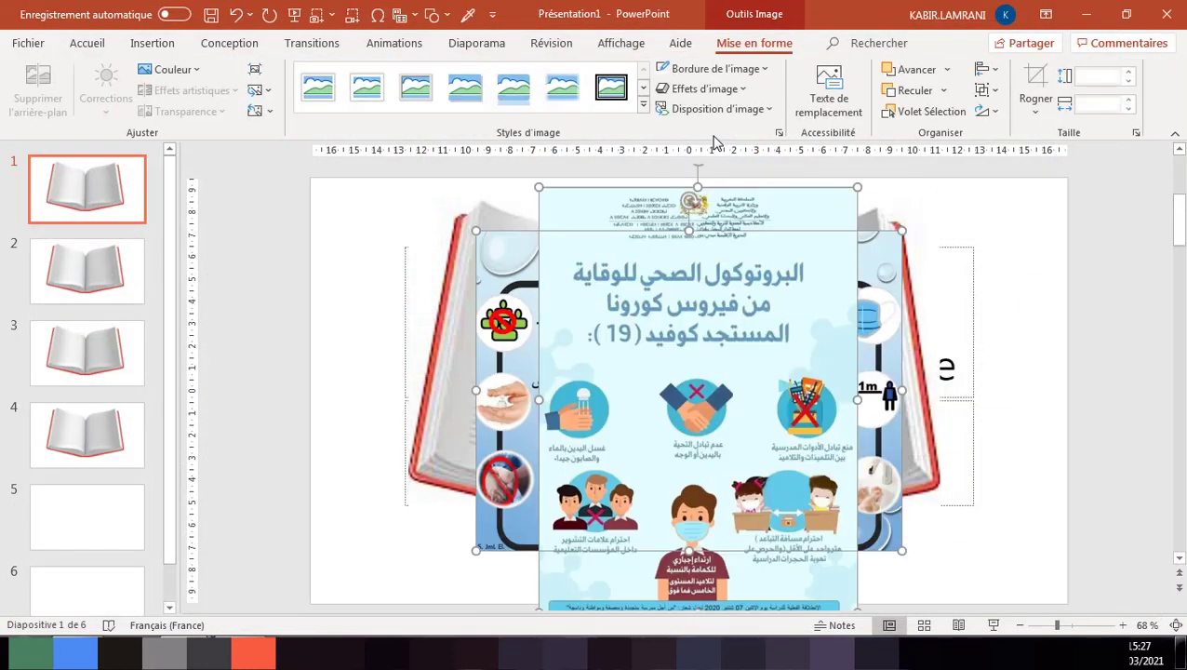
Step: Shrink both posters, fitting the doctor poster at 6,24 cm wide and tilted onto the left page
click(452, 371)
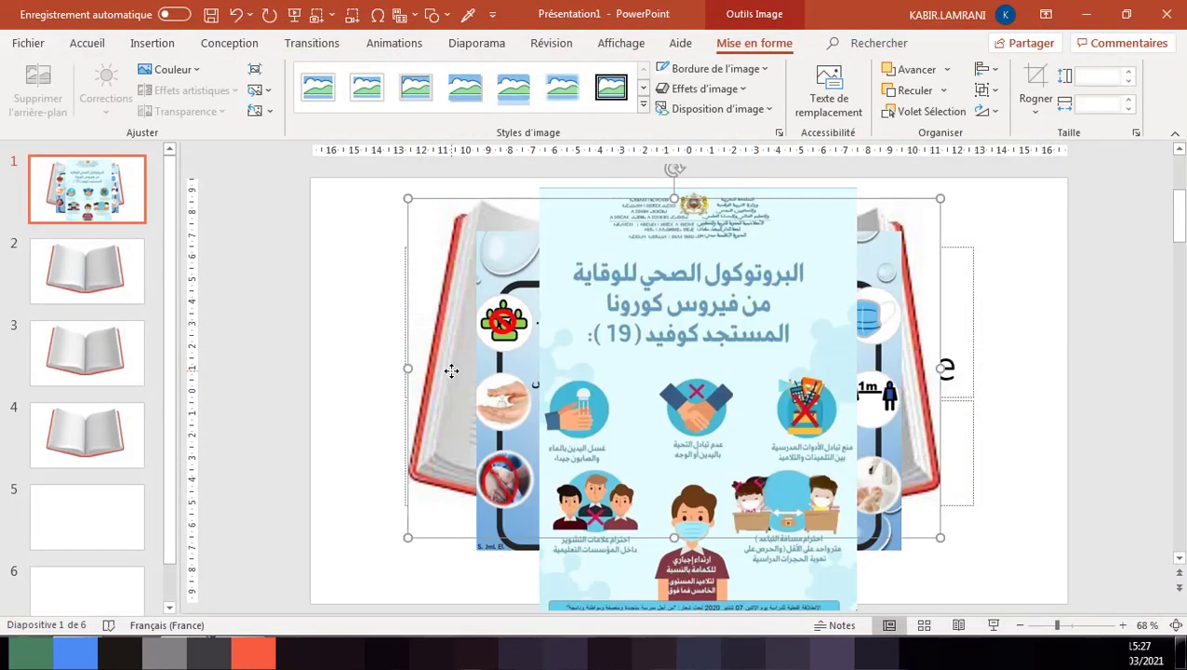
click(605, 321)
mouse_move(539, 187)
mouse_down()
mouse_move(680, 404)
mouse_move(763, 287)
mouse_up()
click(476, 240)
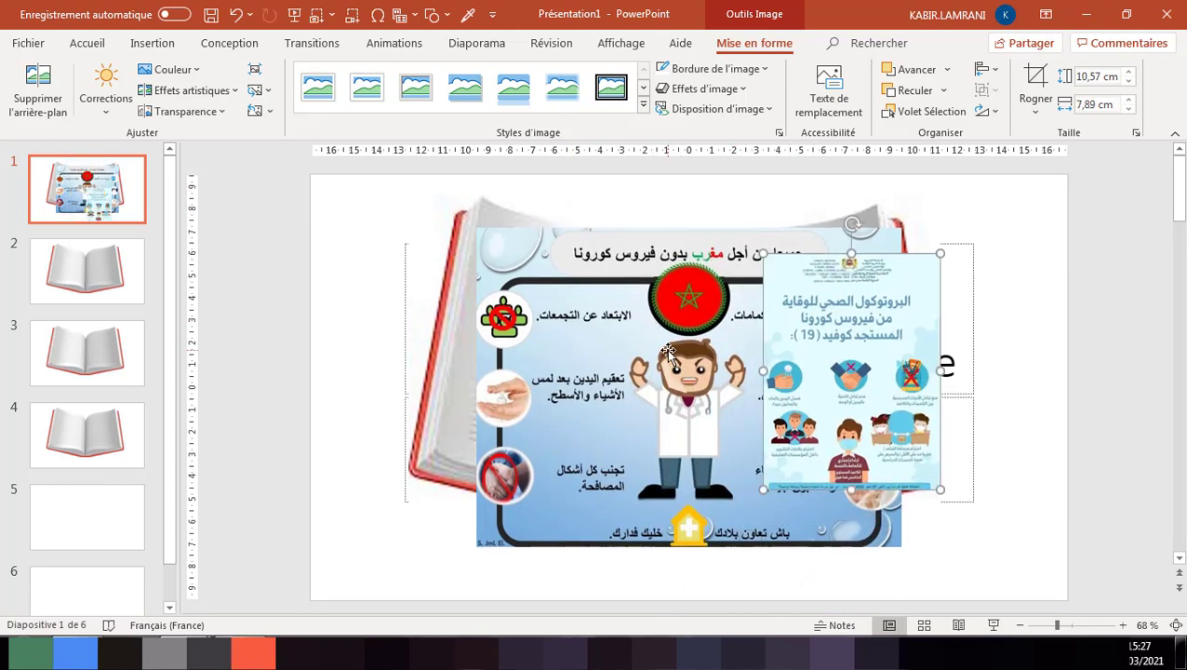
drag(475, 238, 652, 372)
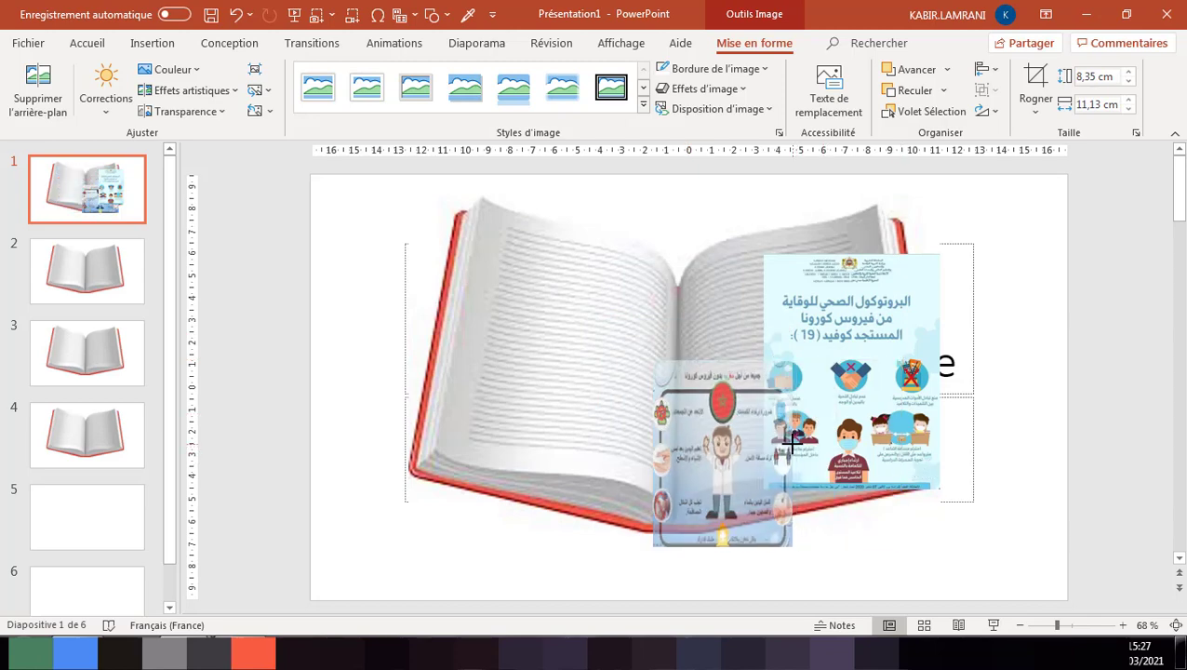
mouse_move(902, 453)
mouse_down()
mouse_move(792, 454)
mouse_move(616, 325)
mouse_move(593, 360)
mouse_move(654, 360)
mouse_up()
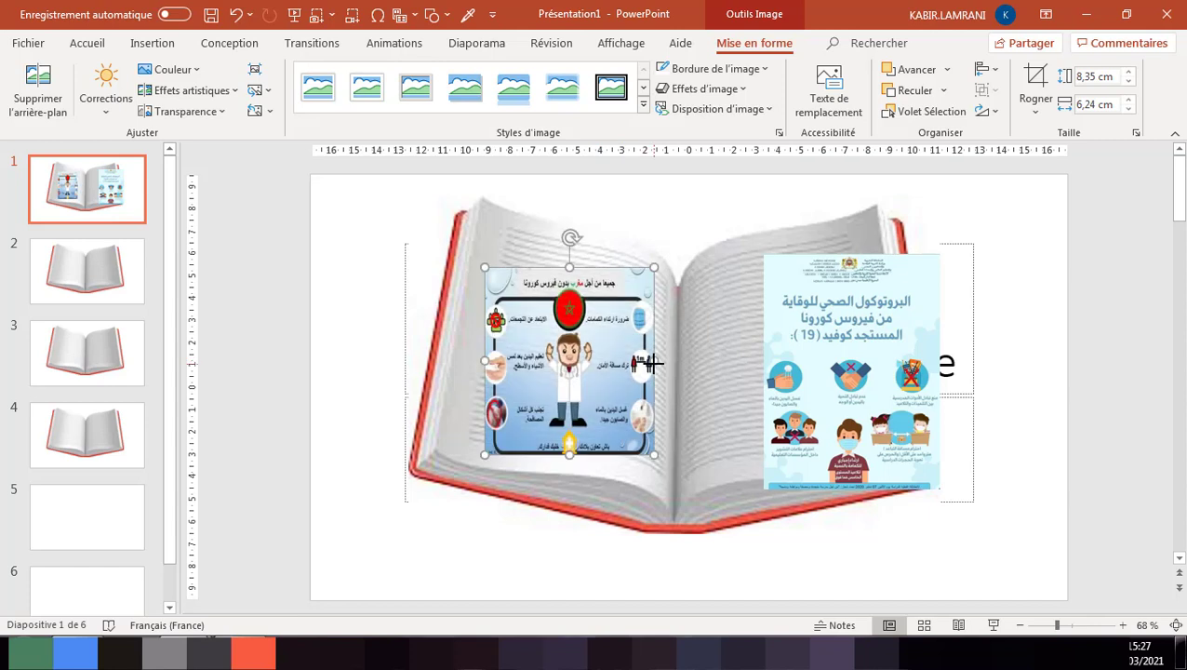
drag(571, 238, 587, 237)
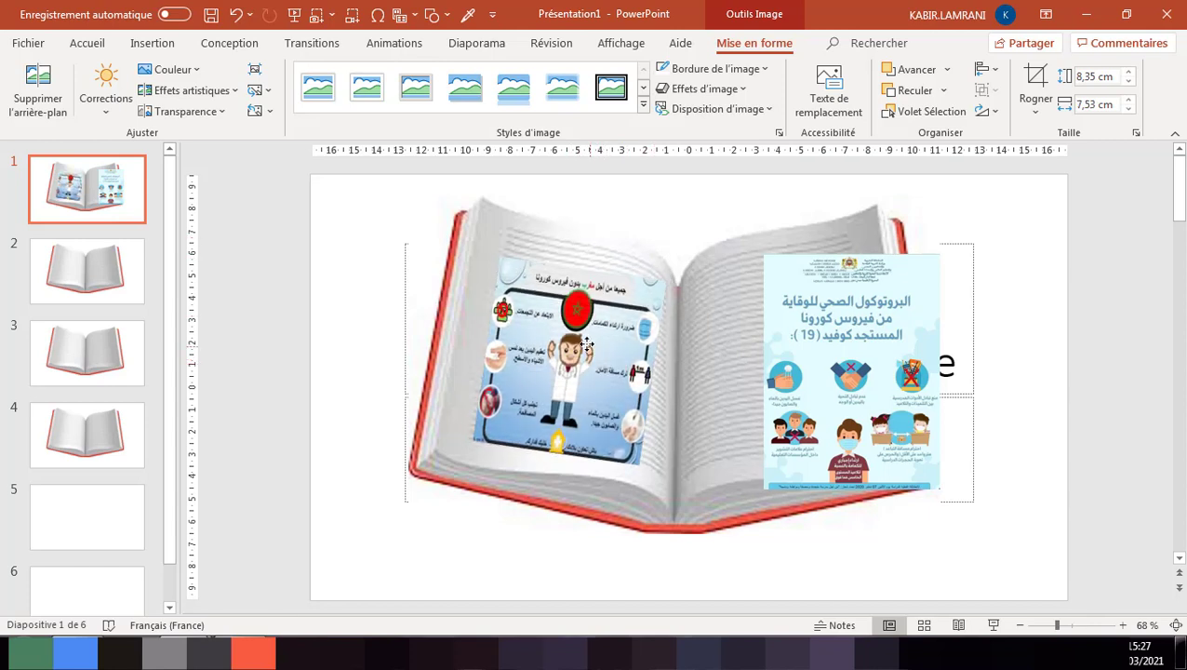
Step: Place the health-protocol poster on the right page at 9.84 × 7.34 cm, tilted slightly
drag(748, 354, 694, 357)
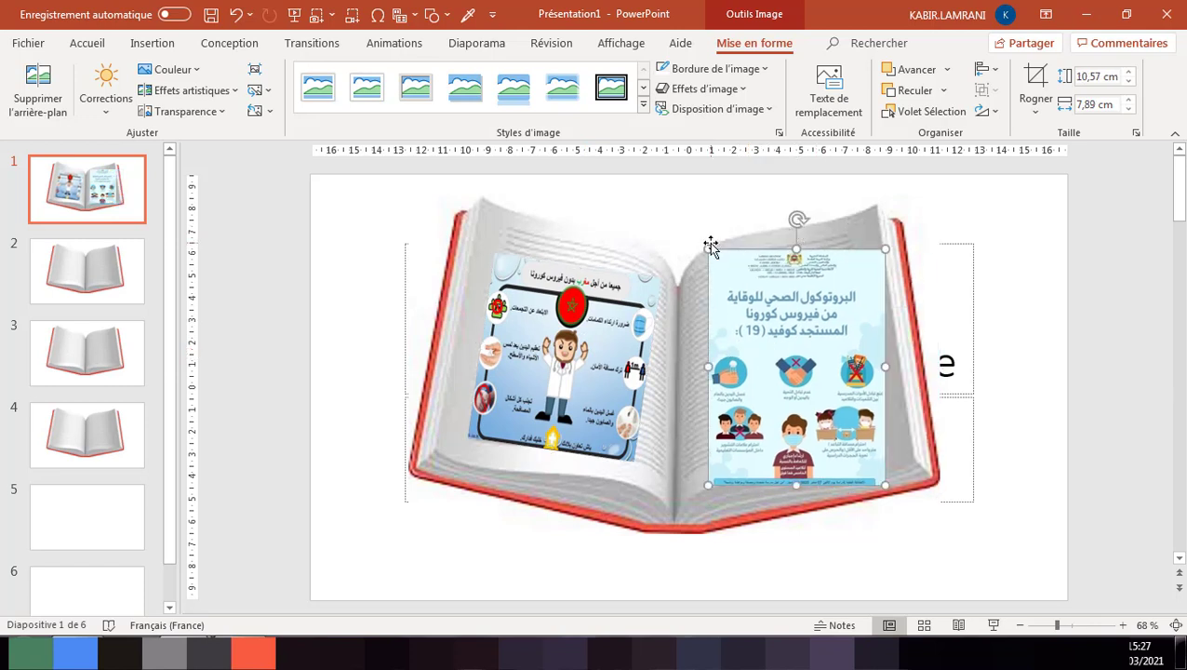
drag(708, 248, 720, 266)
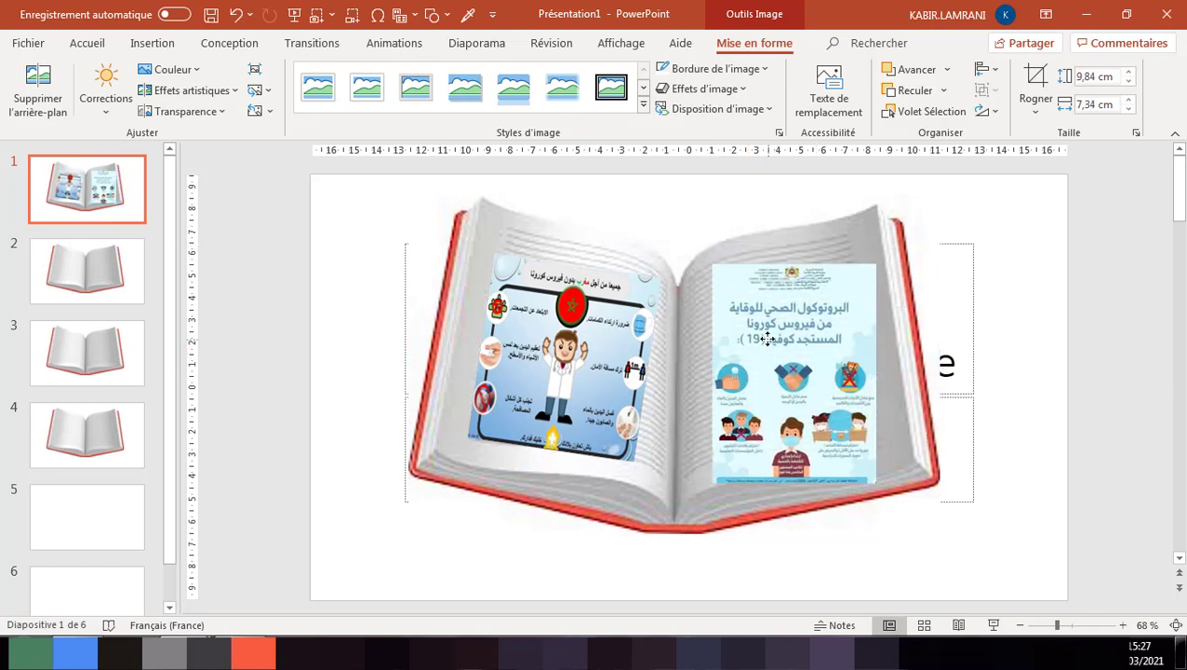
drag(777, 344, 765, 332)
drag(789, 227, 777, 228)
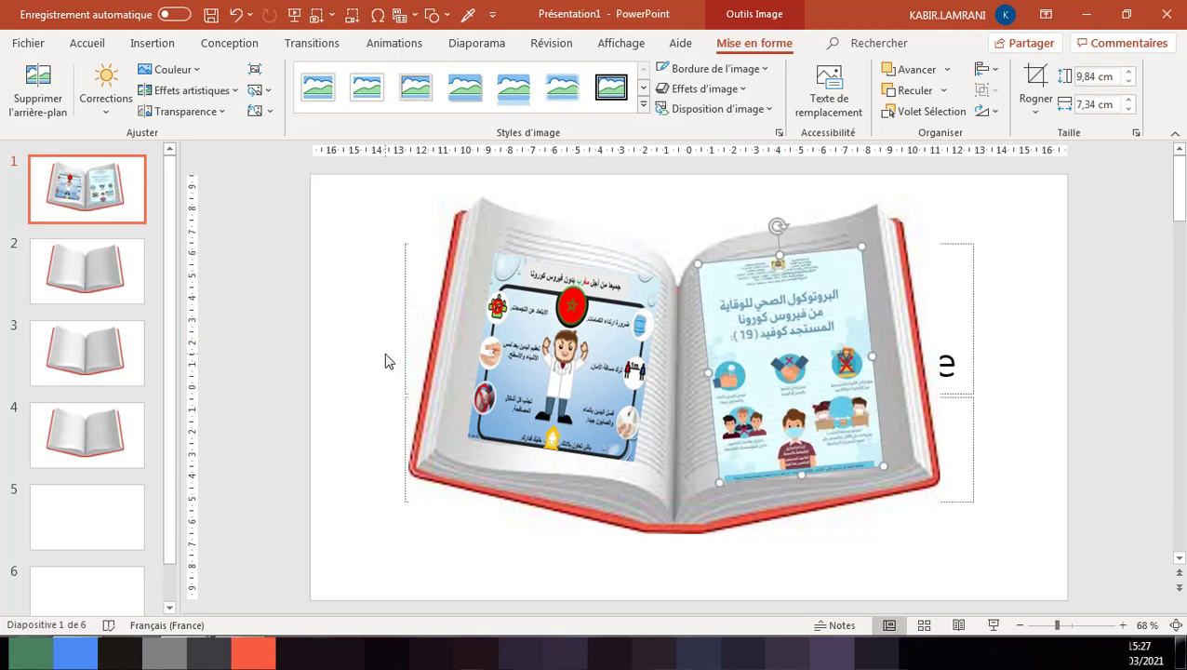
Step: Add an Arabic exam-title text box on slide 2's book, then review slide 3's exam pages
click(85, 263)
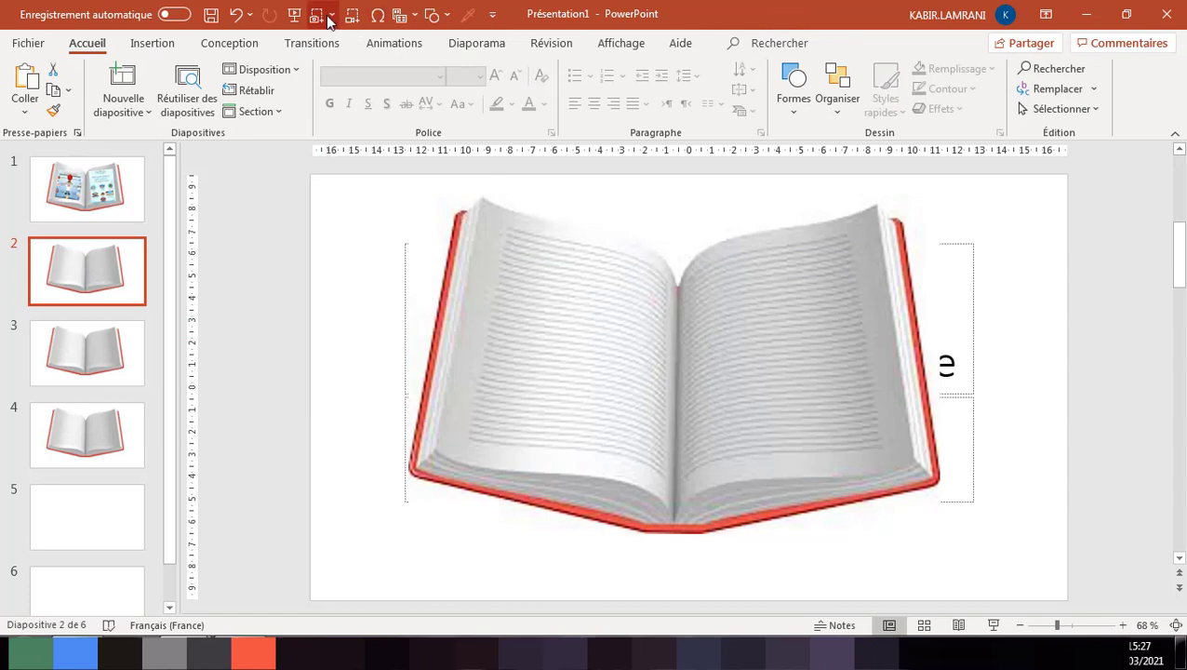
click(445, 16)
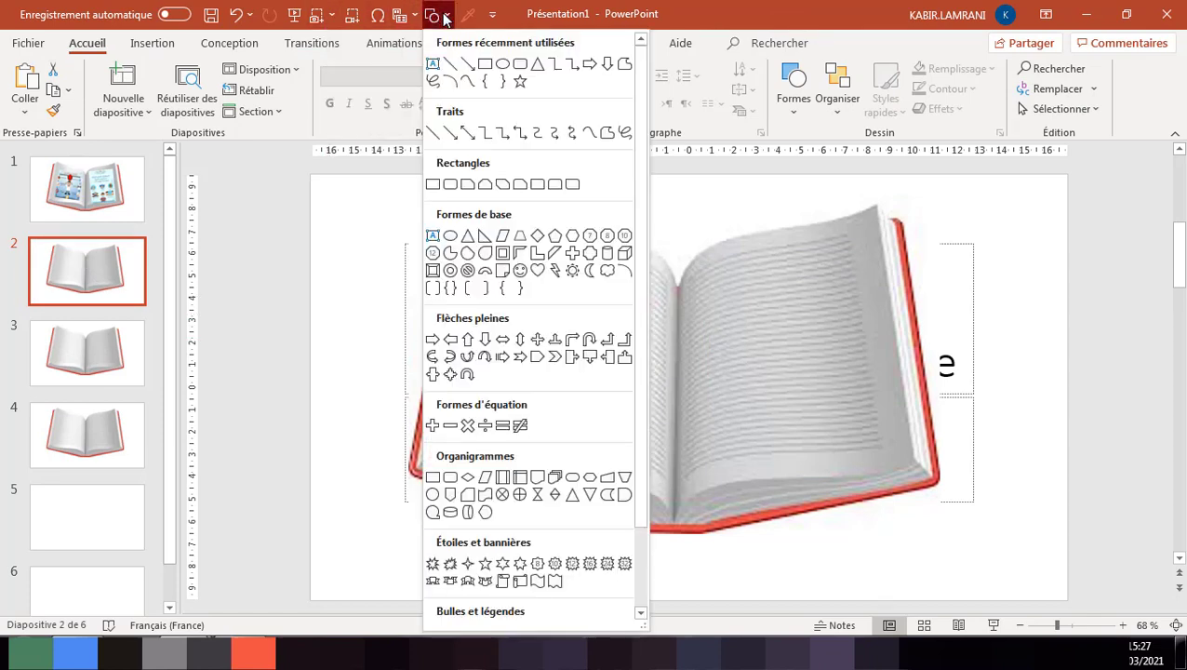
click(433, 63)
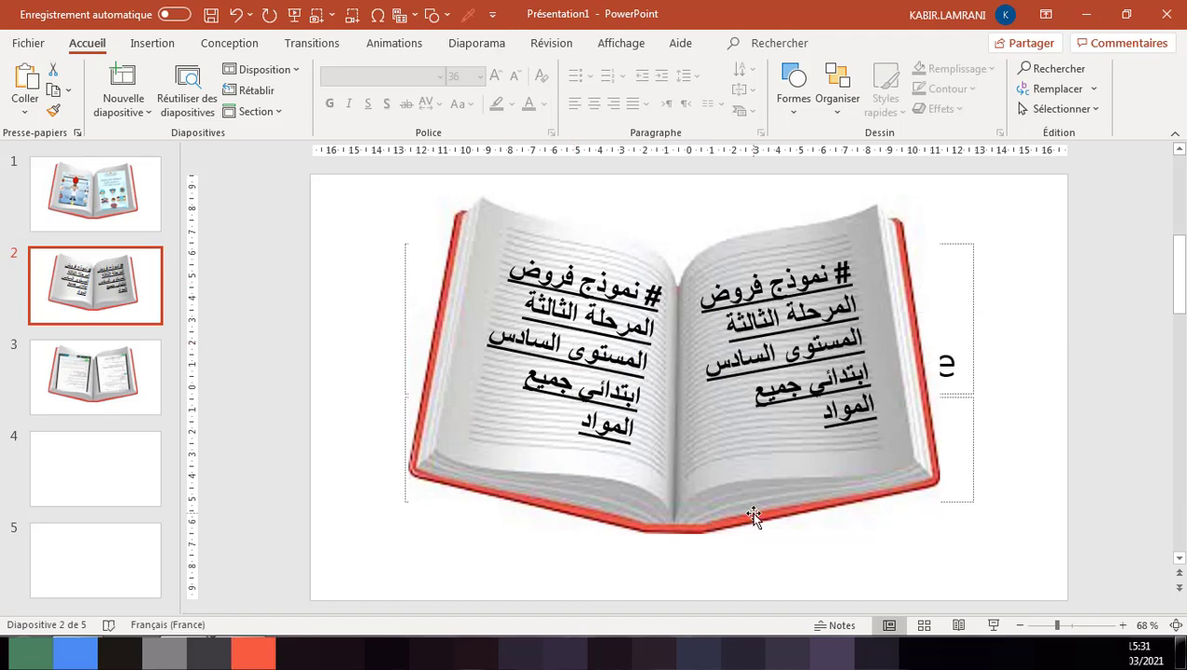
click(99, 370)
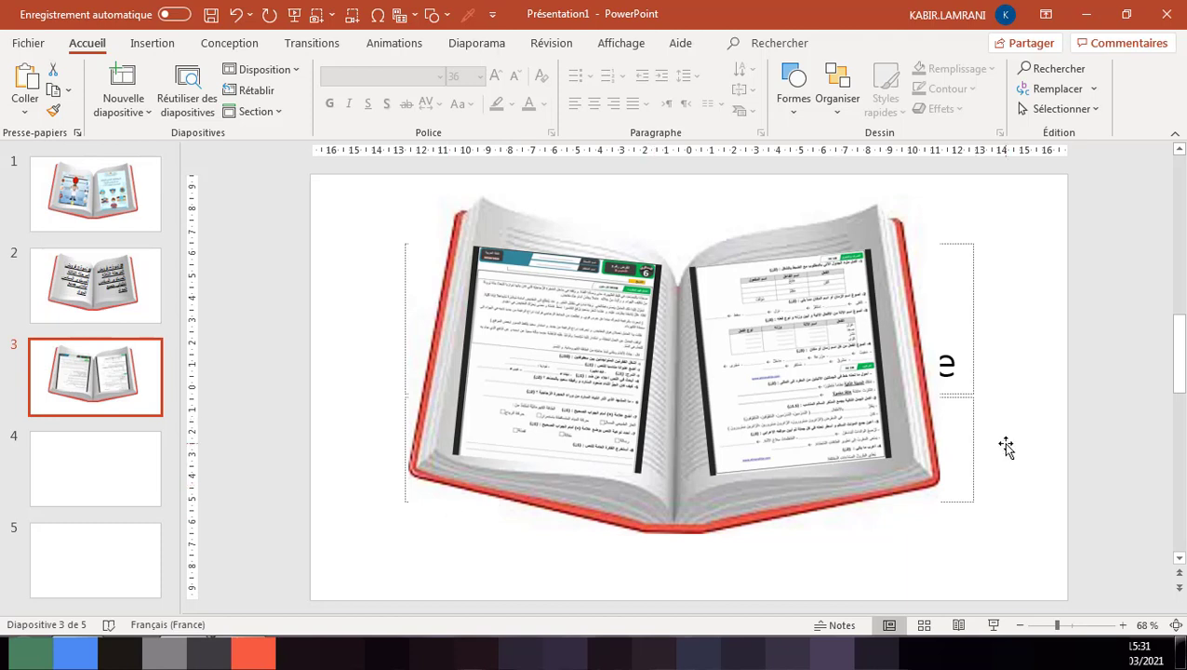
click(133, 224)
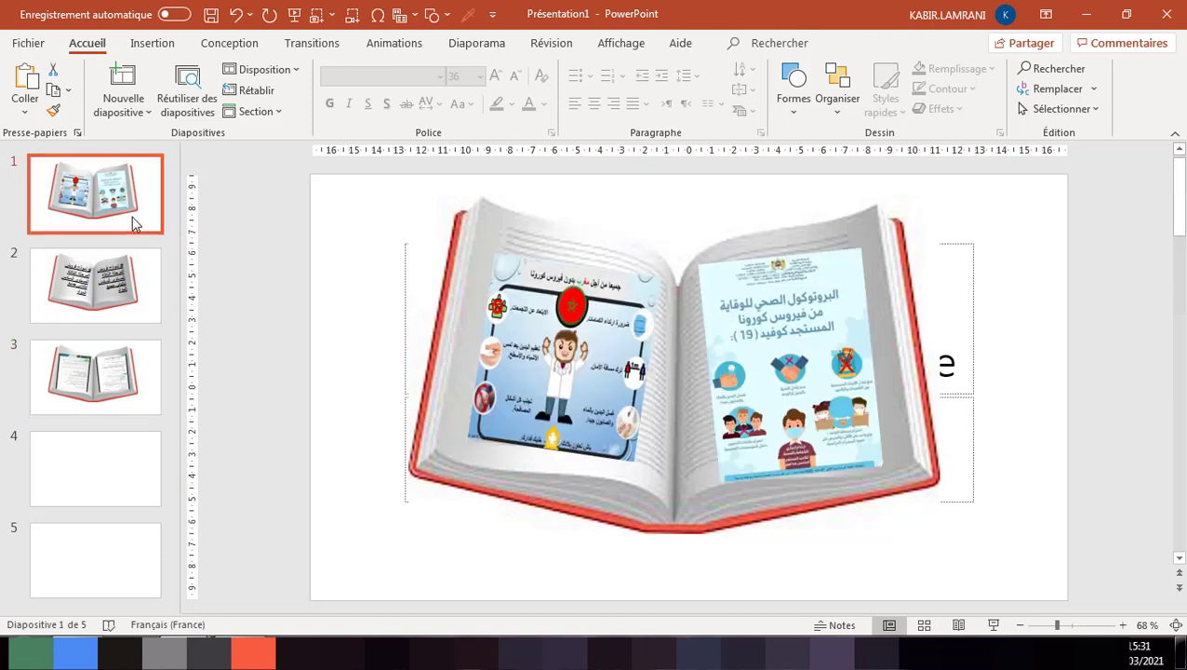
Step: Apply the Roulement de page transition to slide 1 with the Double droite effect
click(318, 47)
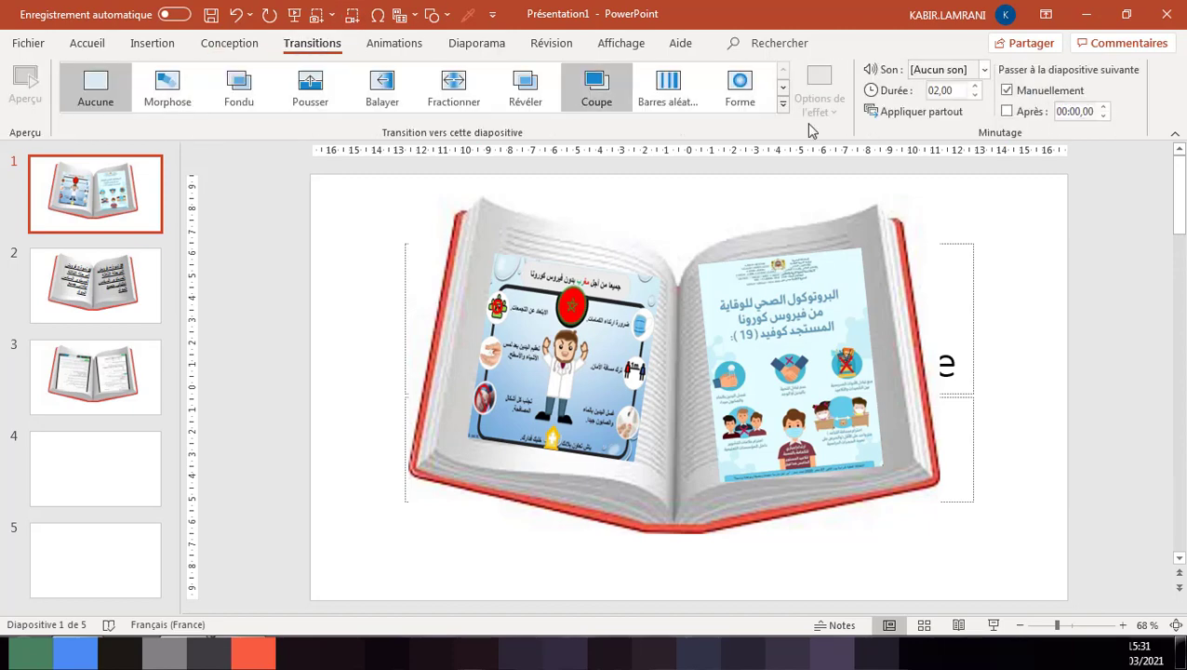
click(783, 105)
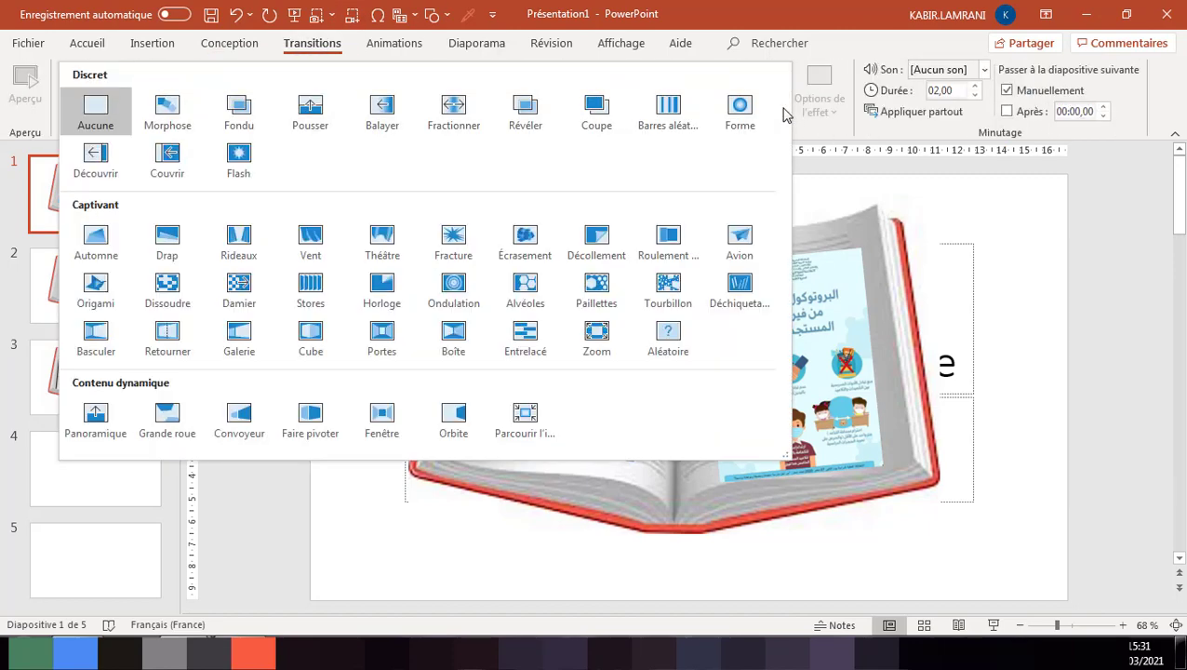
click(668, 246)
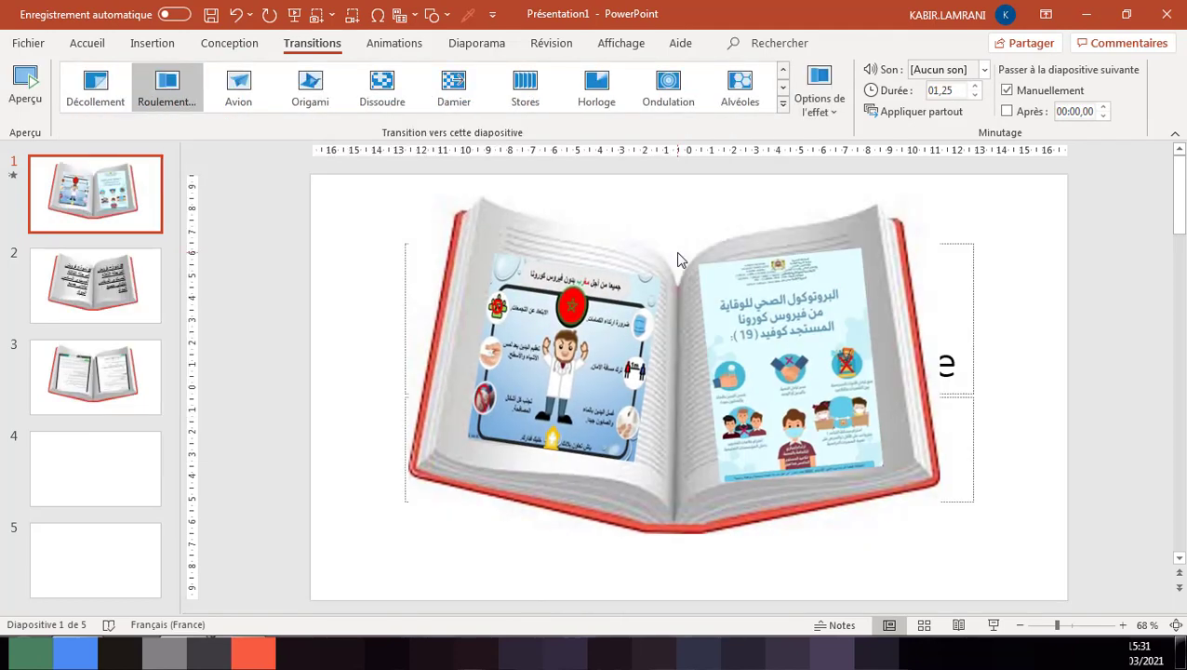
click(840, 116)
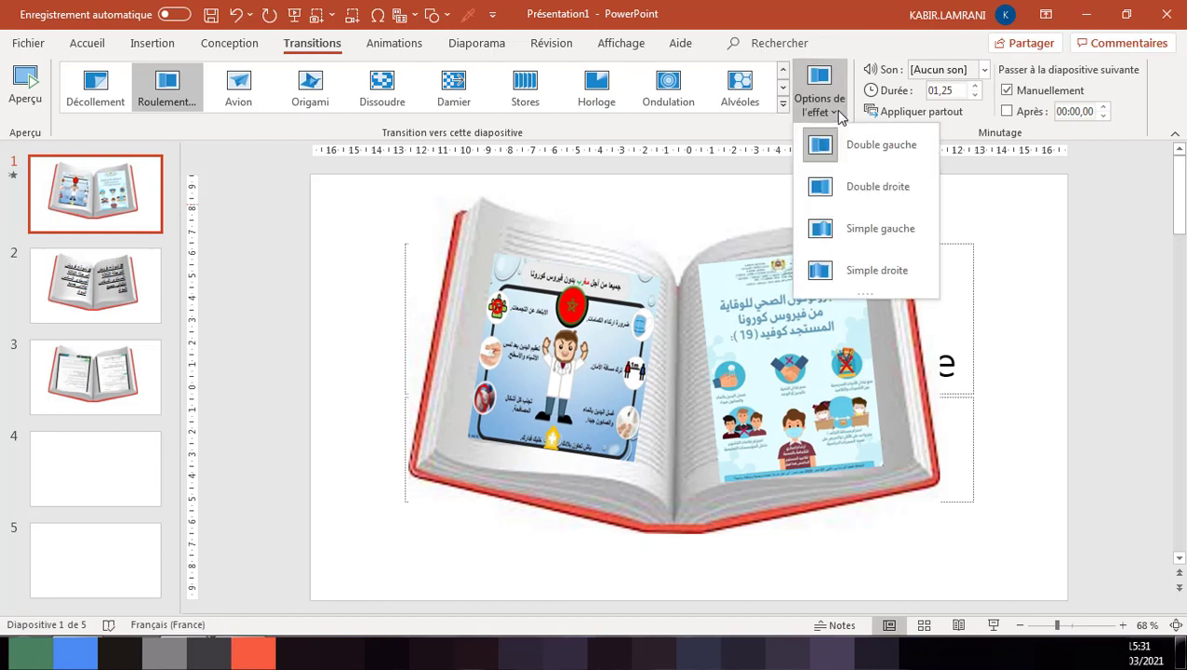
click(847, 195)
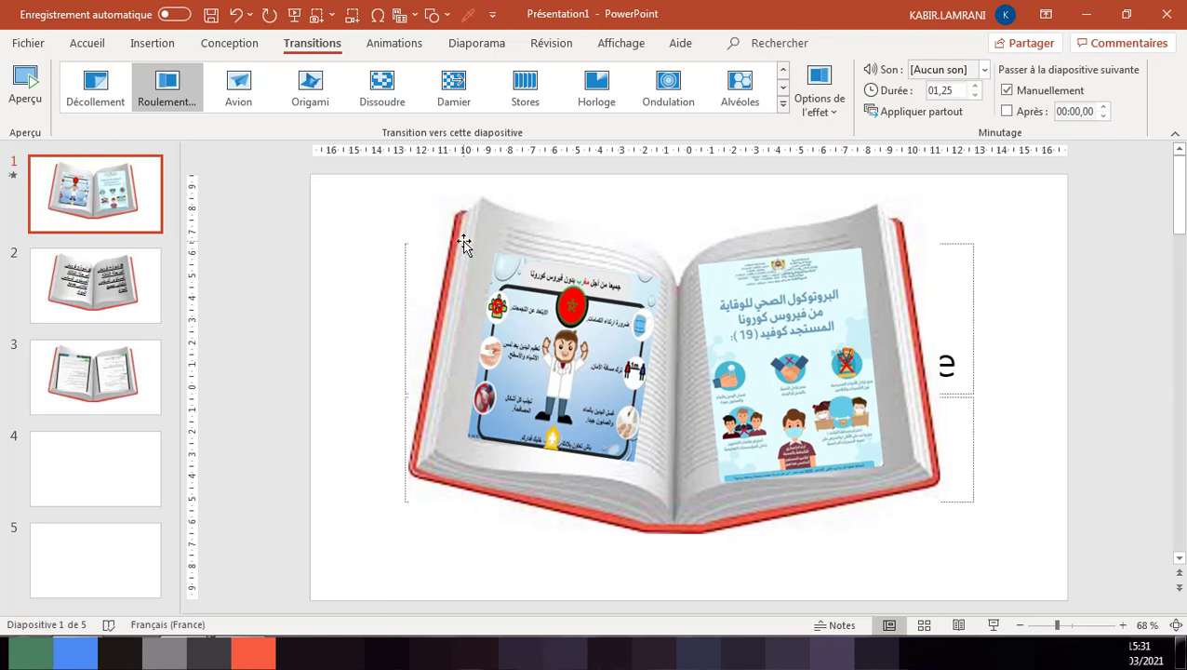
click(131, 299)
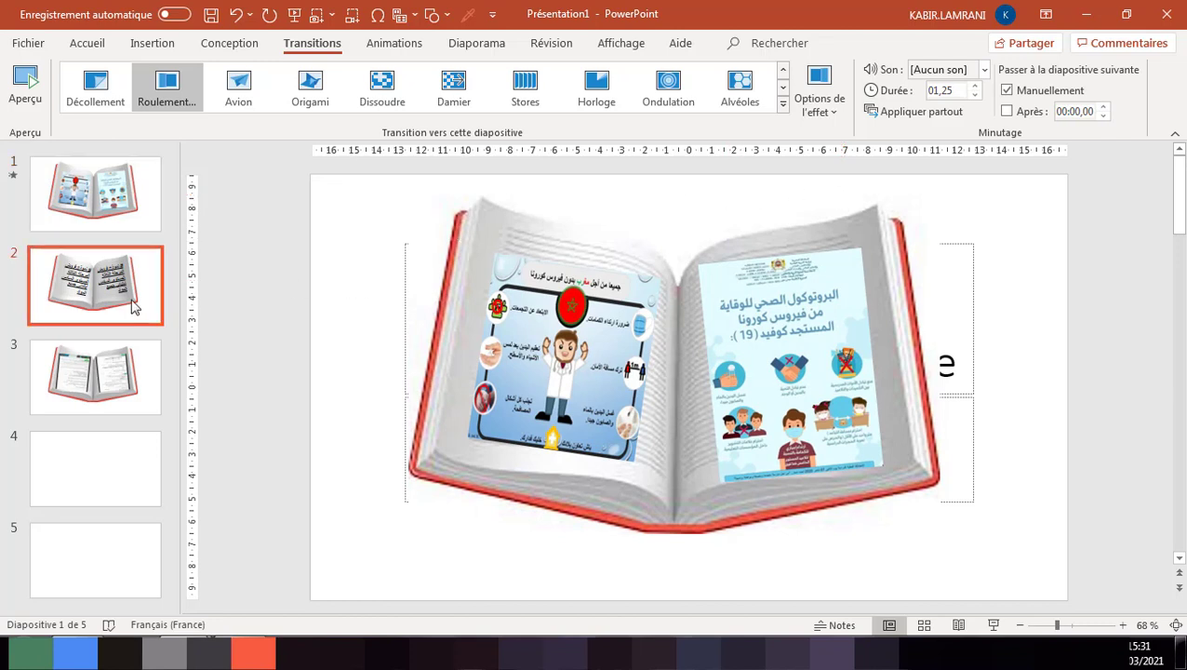
Step: Apply the Roulement de page transition with Double droite effect to slide 2
click(782, 104)
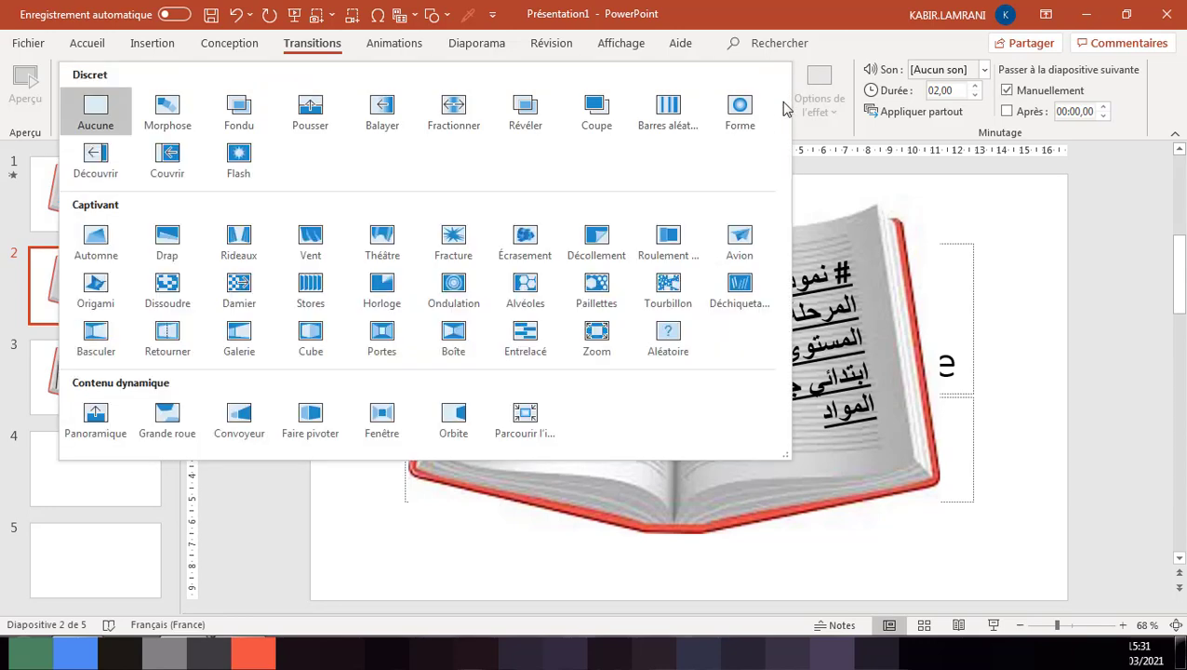
click(663, 251)
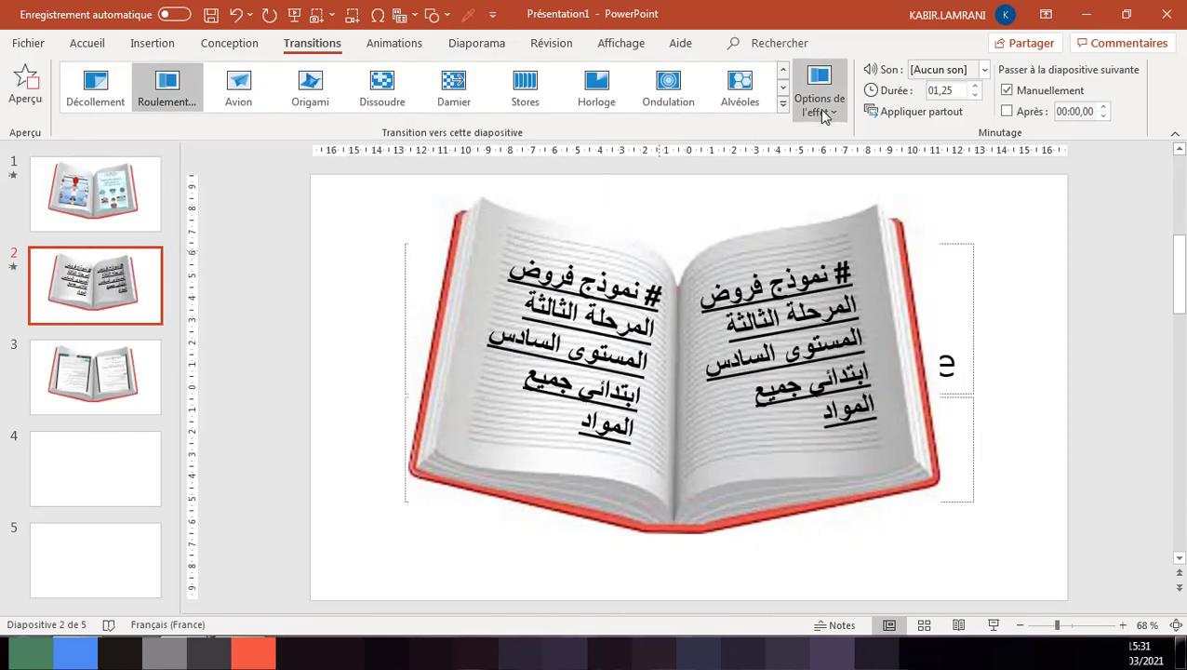
click(825, 110)
click(842, 189)
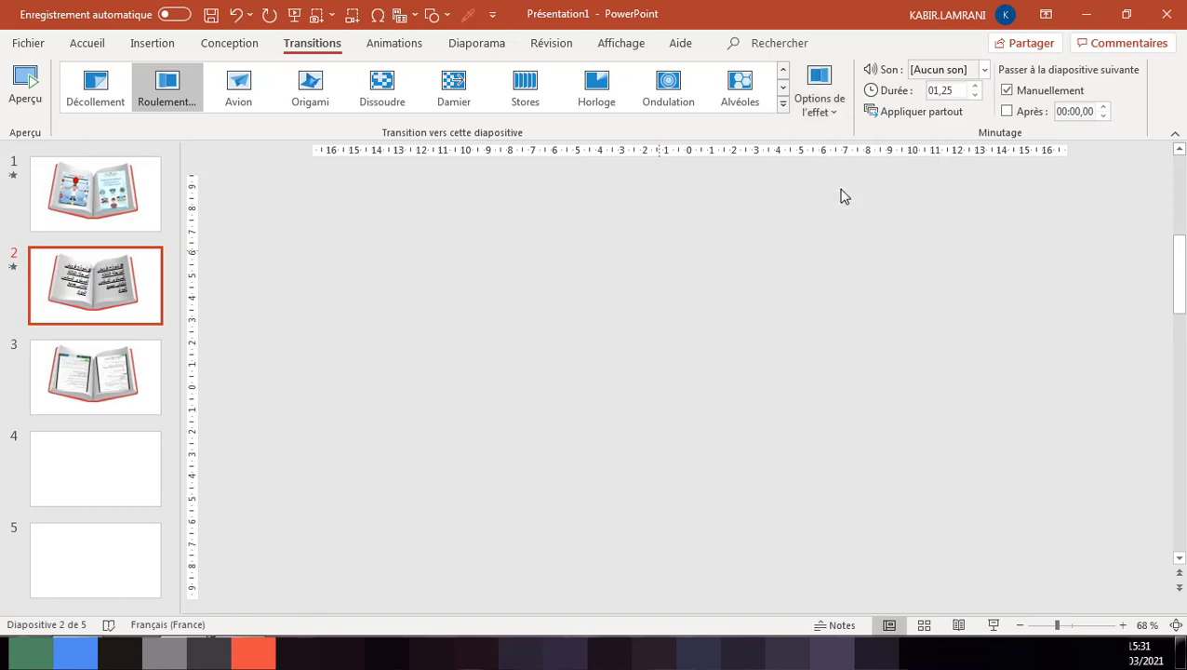
Step: Give slide 3 the same Double droite Roulement de page transition
click(157, 401)
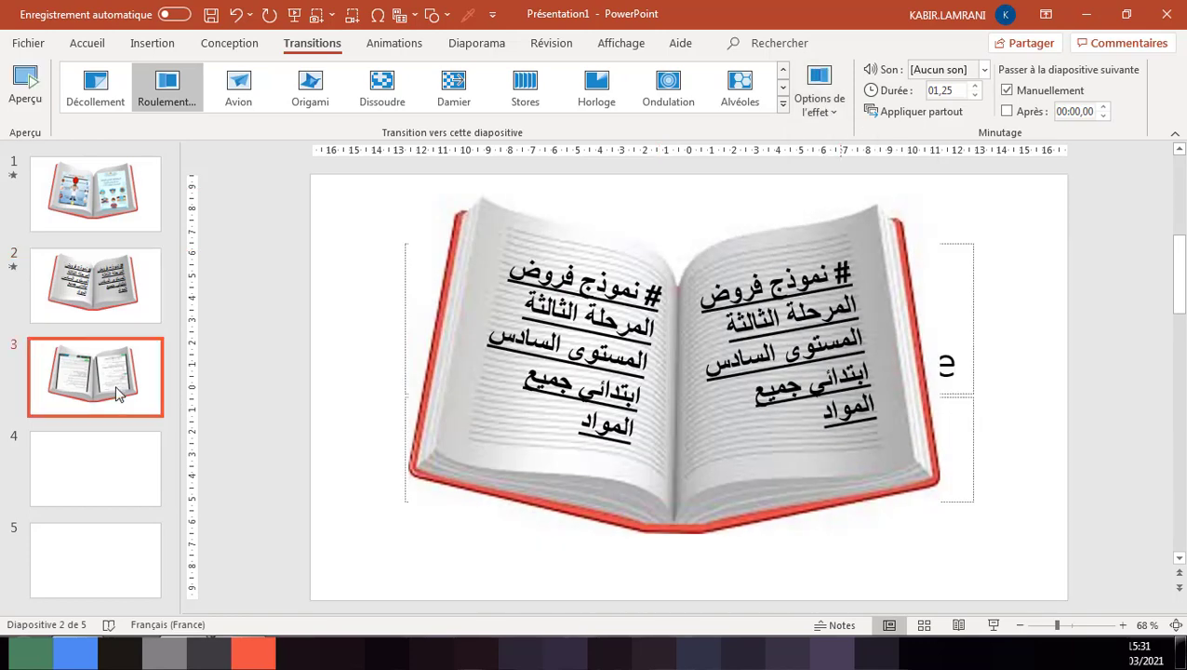
click(783, 104)
click(682, 247)
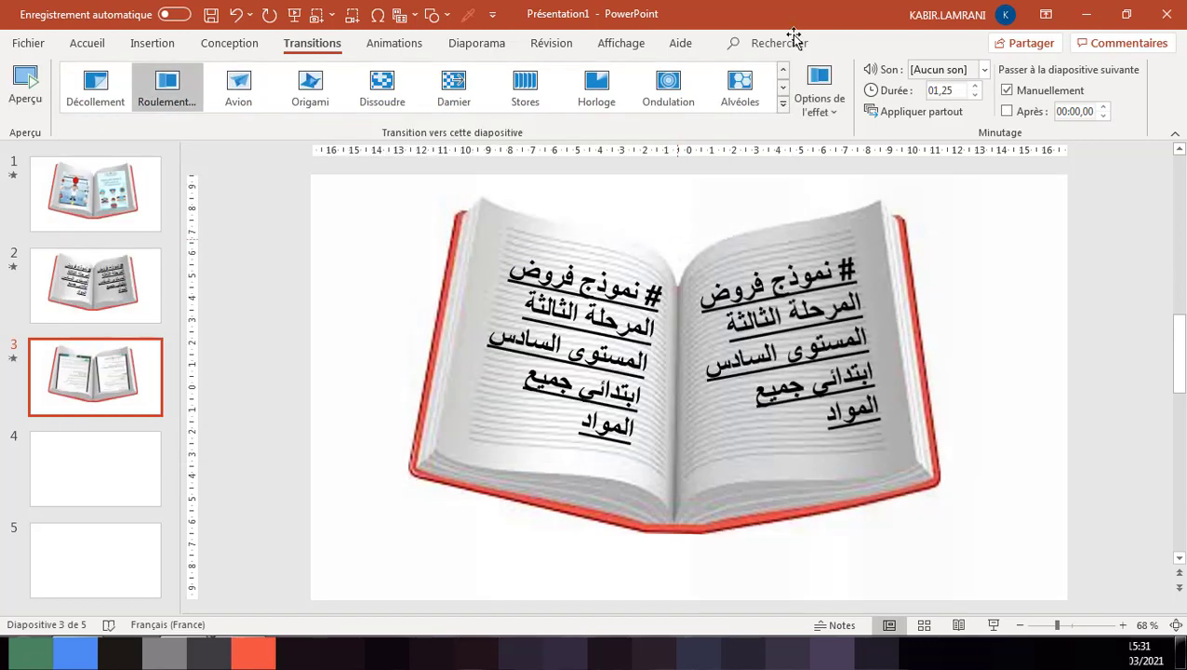
click(834, 116)
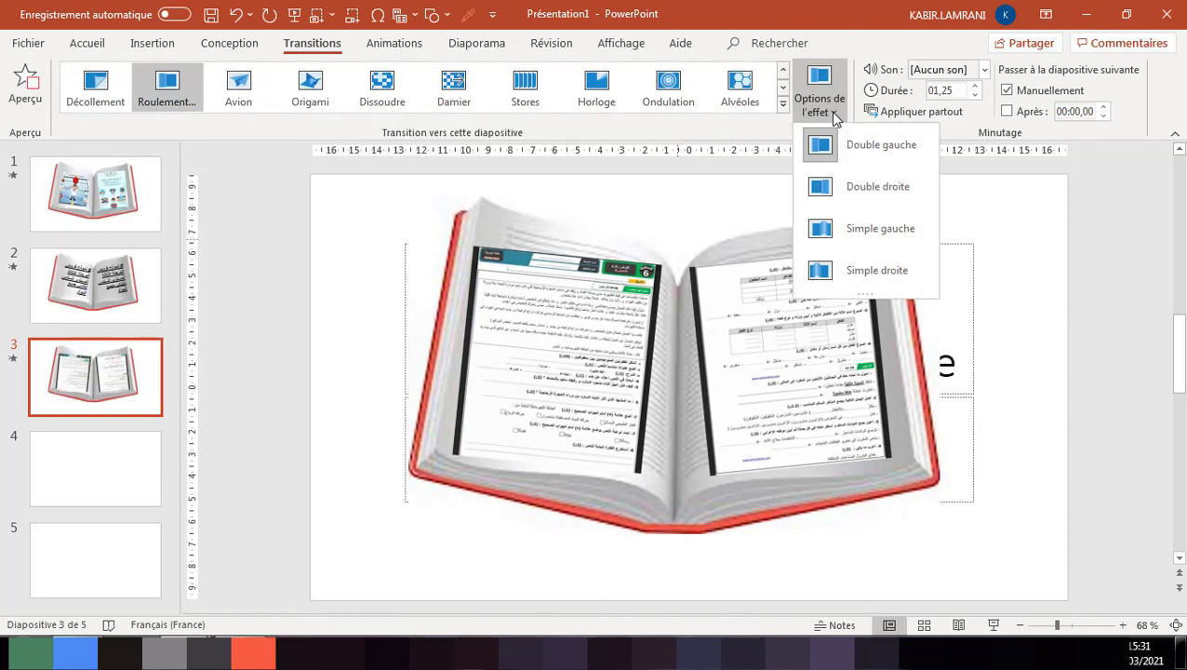
click(849, 189)
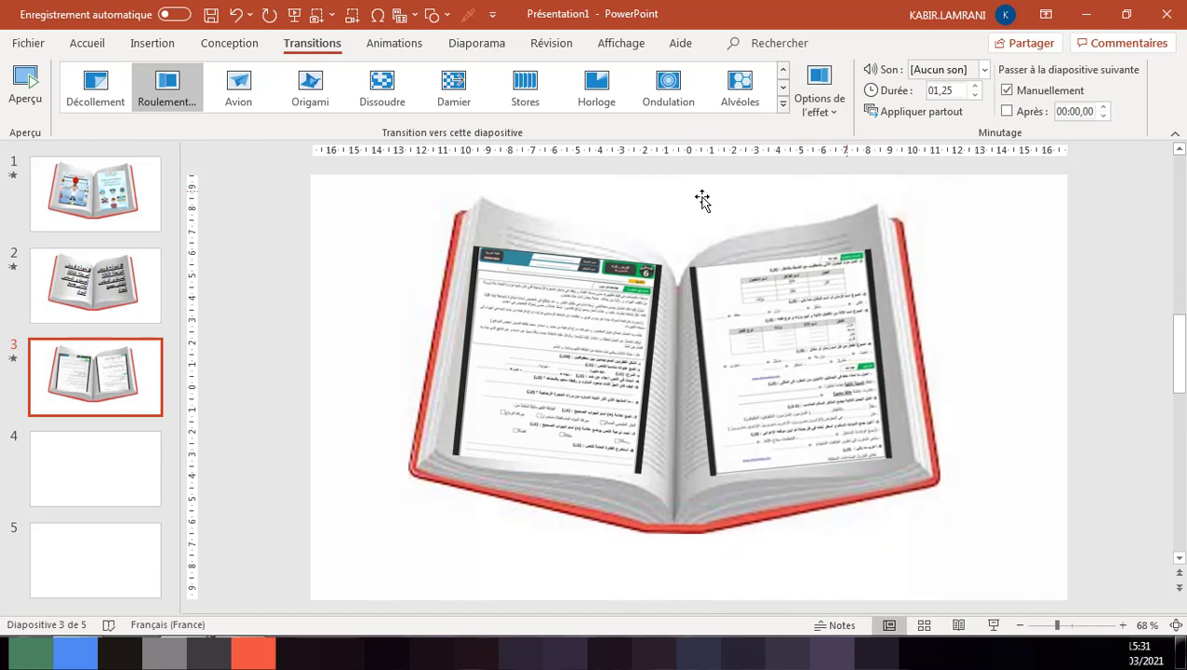
Step: Start the slideshow from the beginning via Diaporama > À partir du début
click(475, 54)
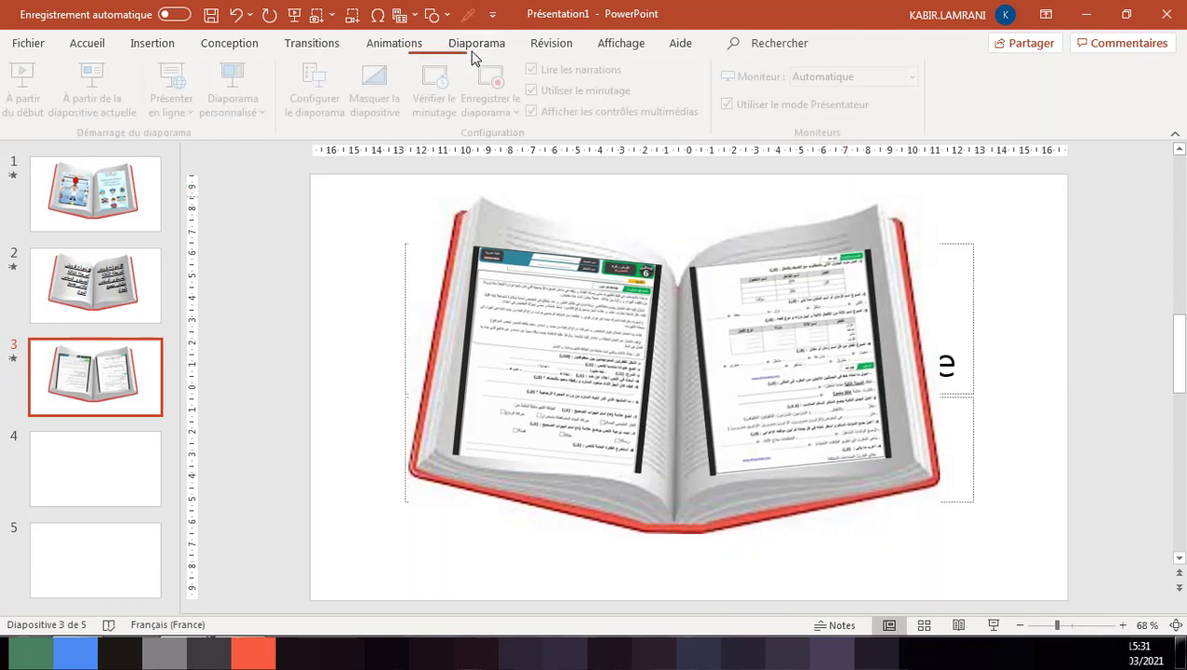
click(31, 97)
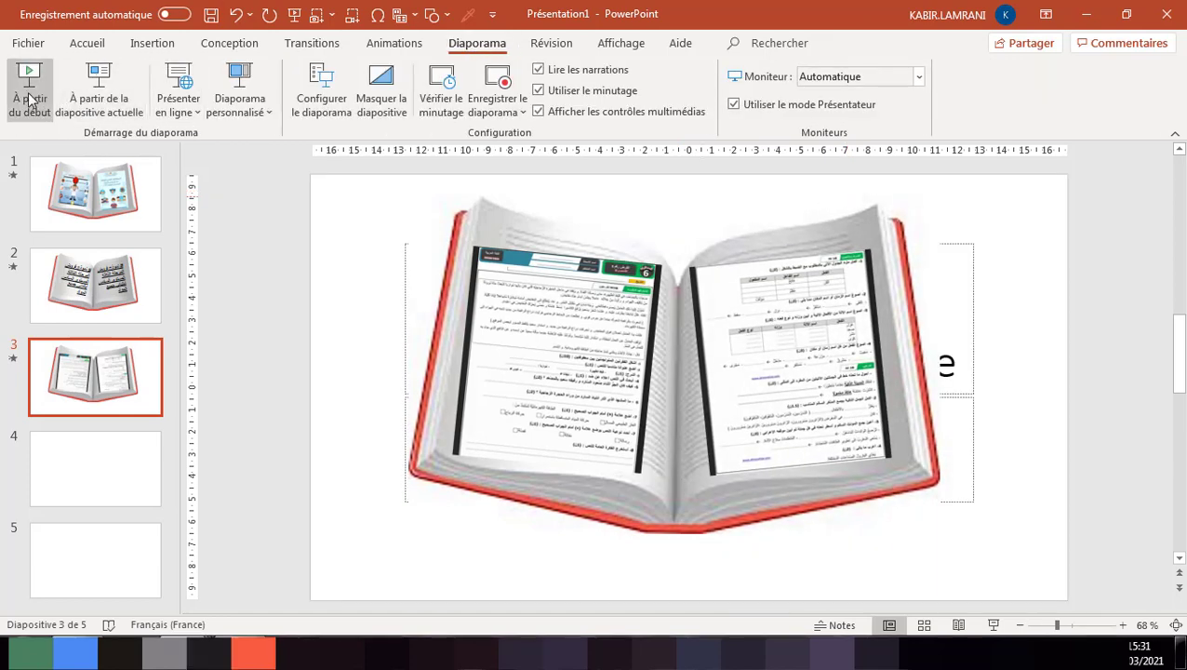